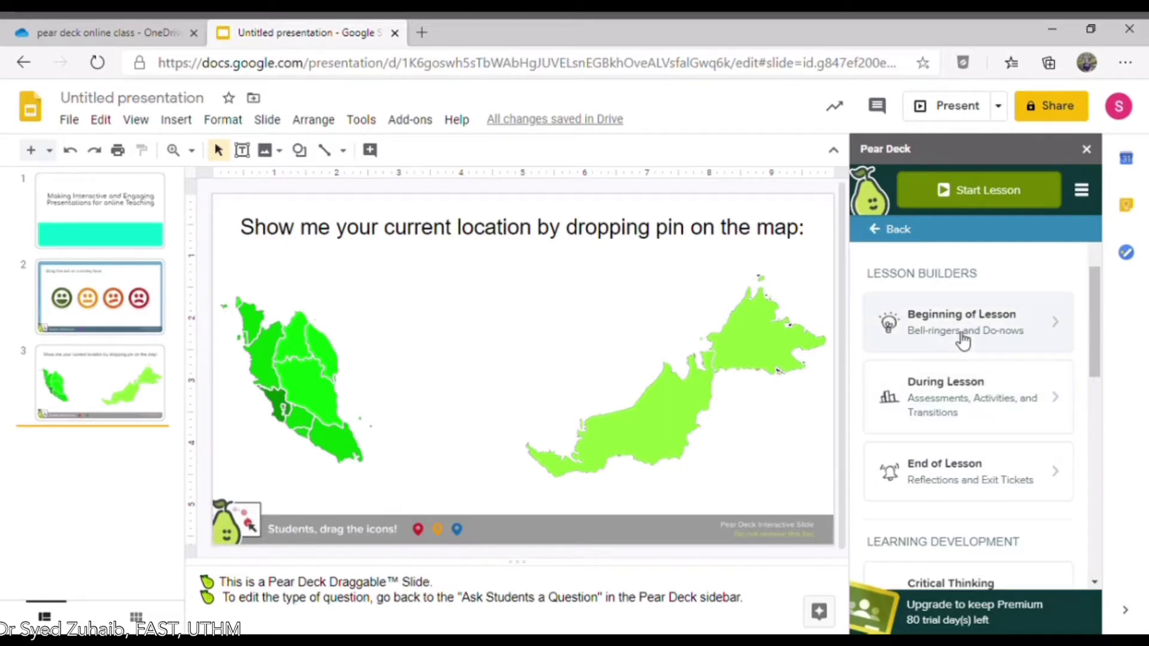
# Insert the Beginning of Lesson 'What do you wonder about today's topic?' Pear Deck text slide as slide 4.
pyautogui.click(963, 341)
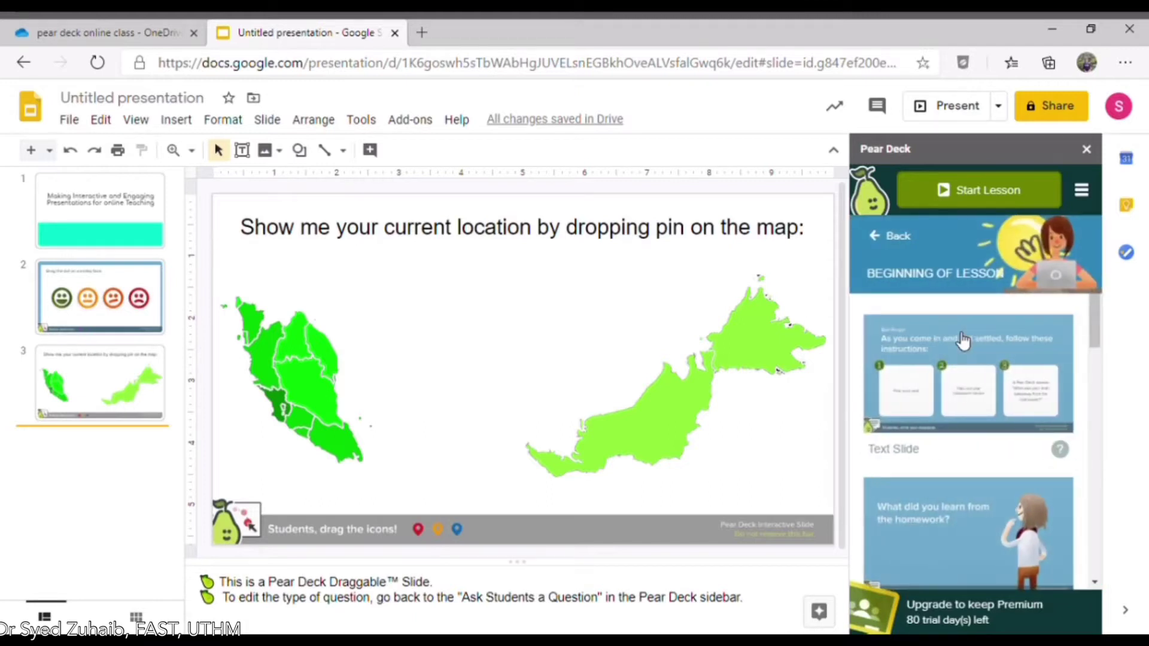
pyautogui.click(883, 245)
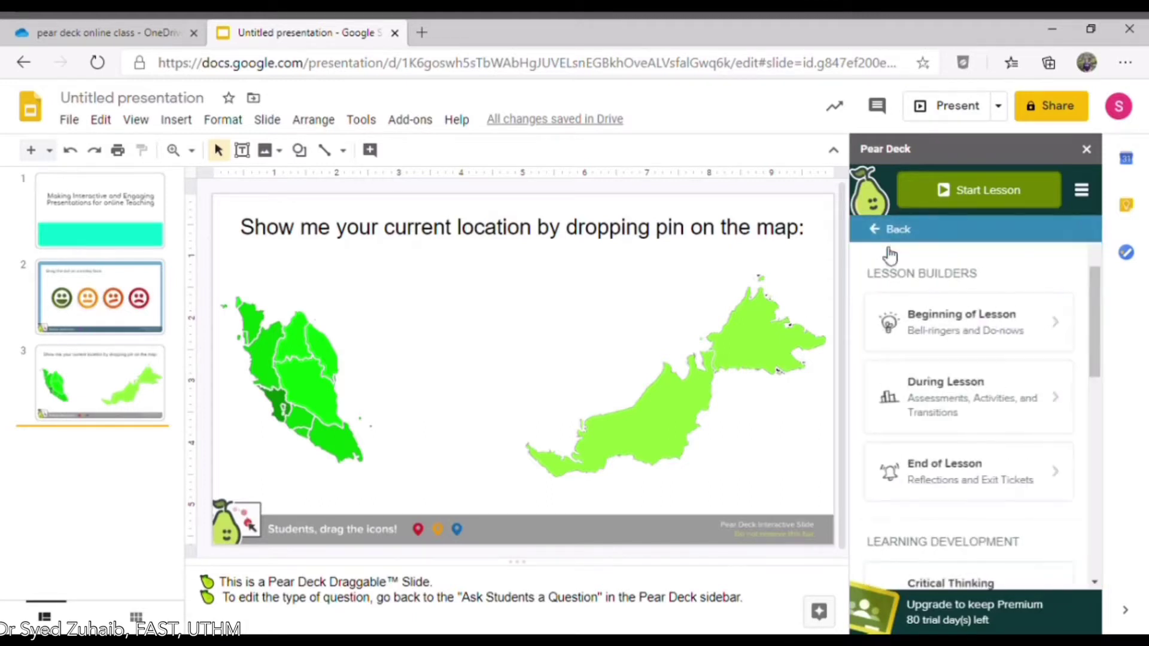
pyautogui.click(932, 346)
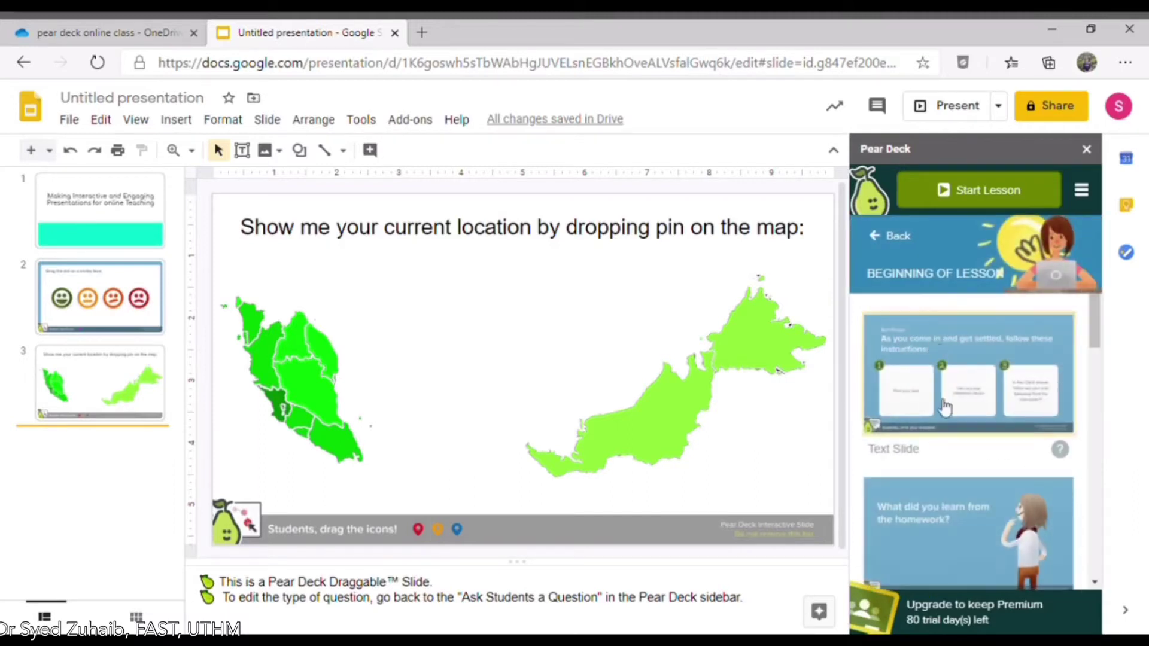
pyautogui.scroll(-3, 948, 416)
pyautogui.scroll(-6, 949, 419)
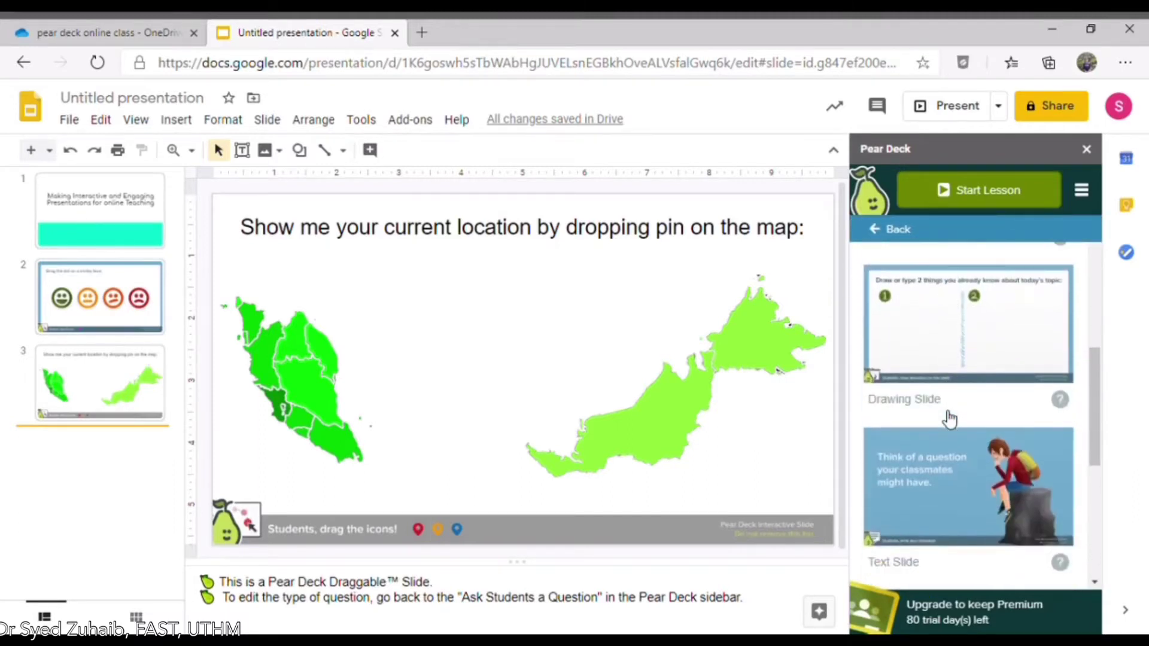
pyautogui.scroll(-2, 949, 419)
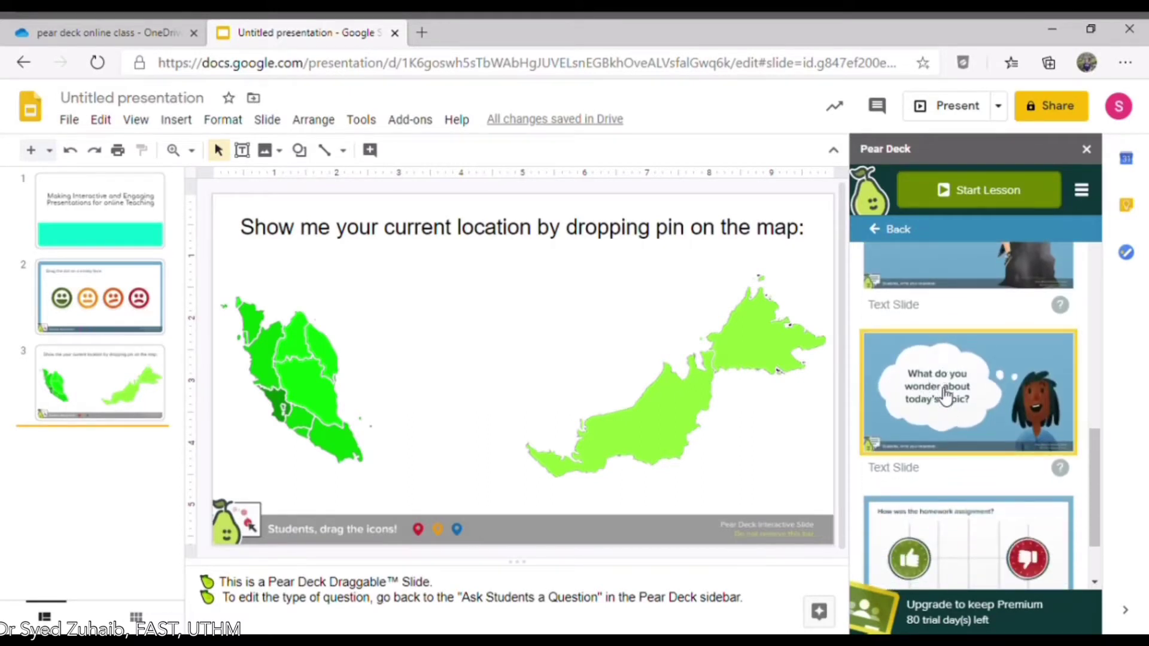
pyautogui.click(945, 397)
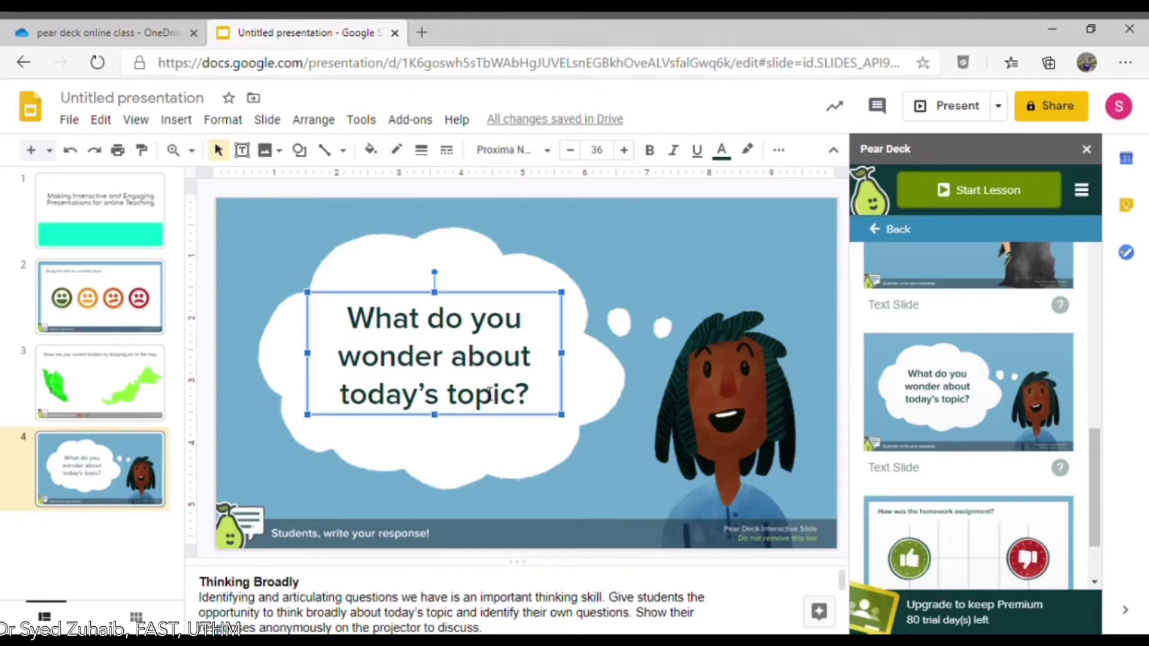
# Replace the cloud text with 'Is there any concept you want me to explain further', correcting the 'wnat' typo.
pyautogui.moveTo(351, 319); pyautogui.dragTo(525, 396)
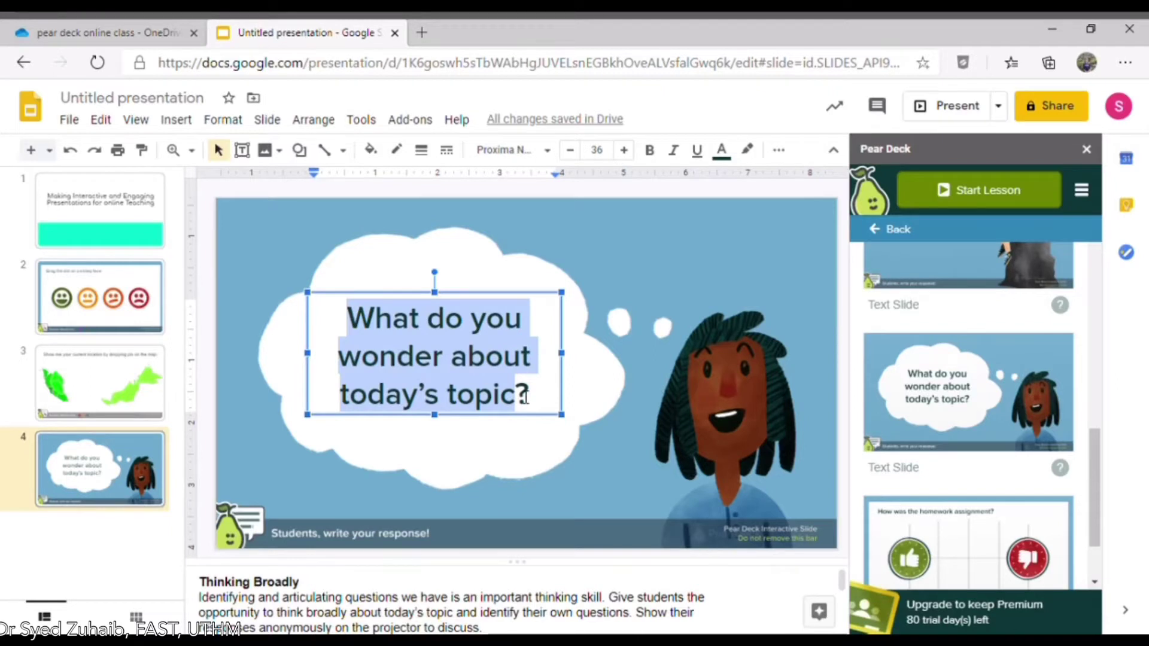
pyautogui.write('Is ther')
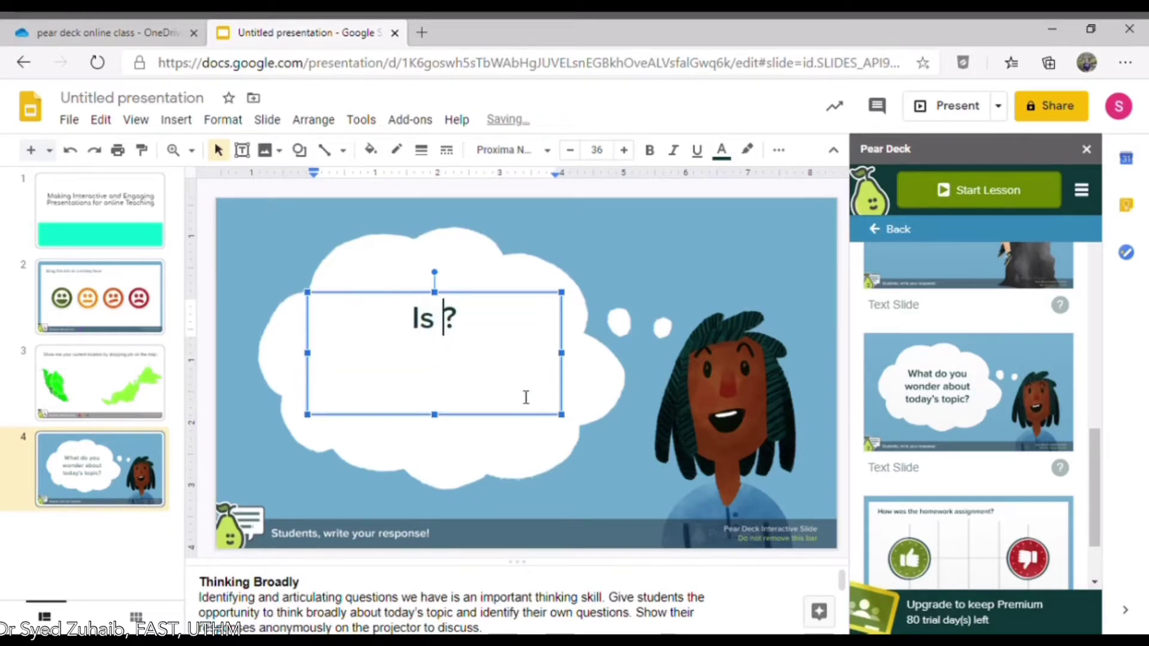
pyautogui.write('e any co')
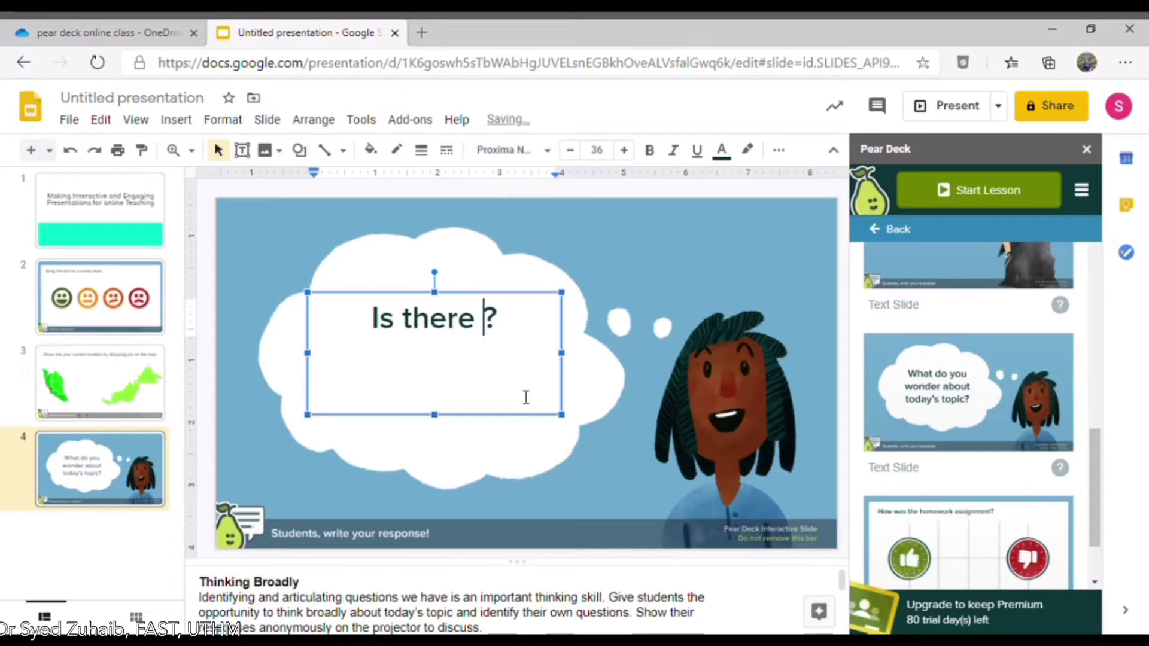
pyautogui.write('ncept yo')
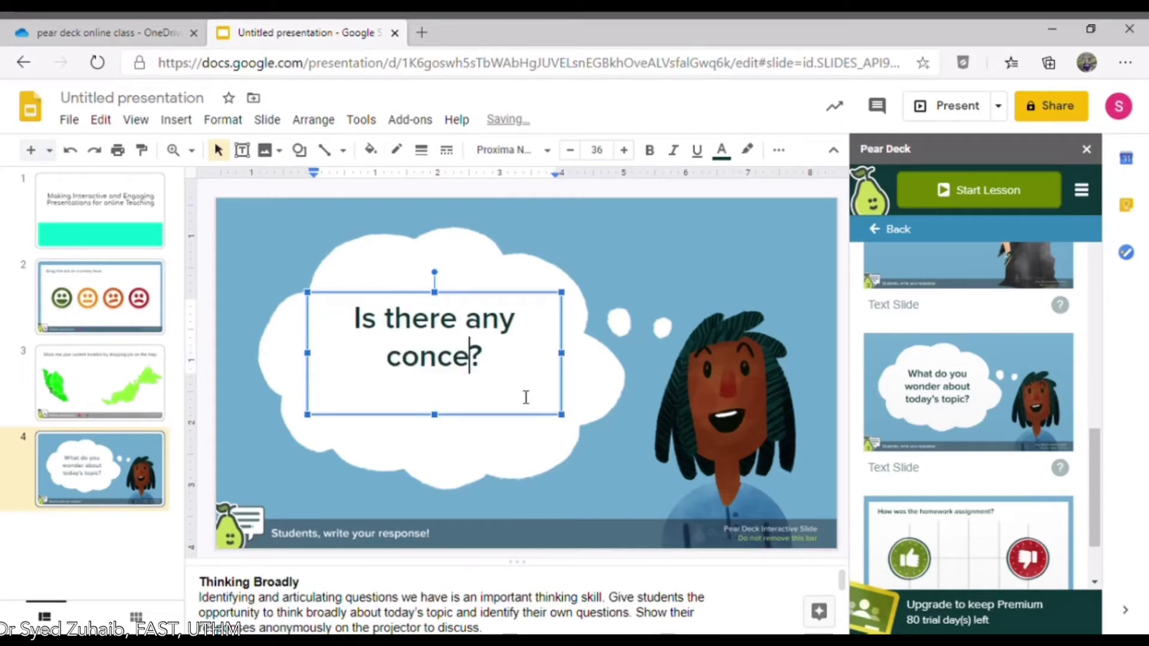
pyautogui.write('u wnat me ')
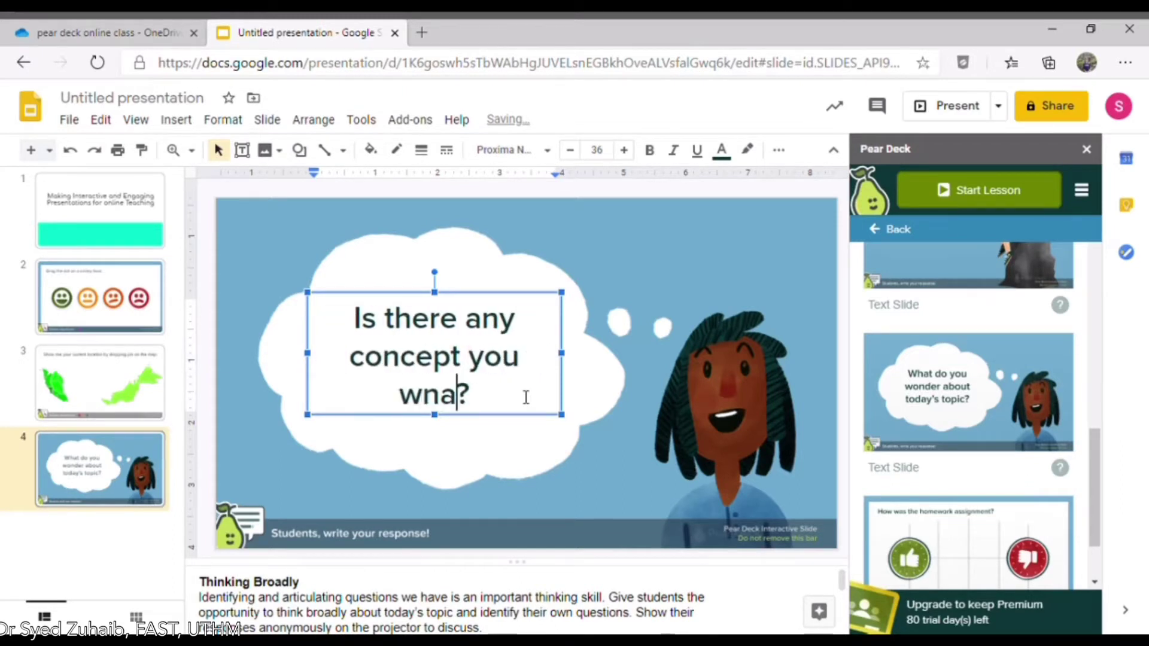
pyautogui.write('to explain')
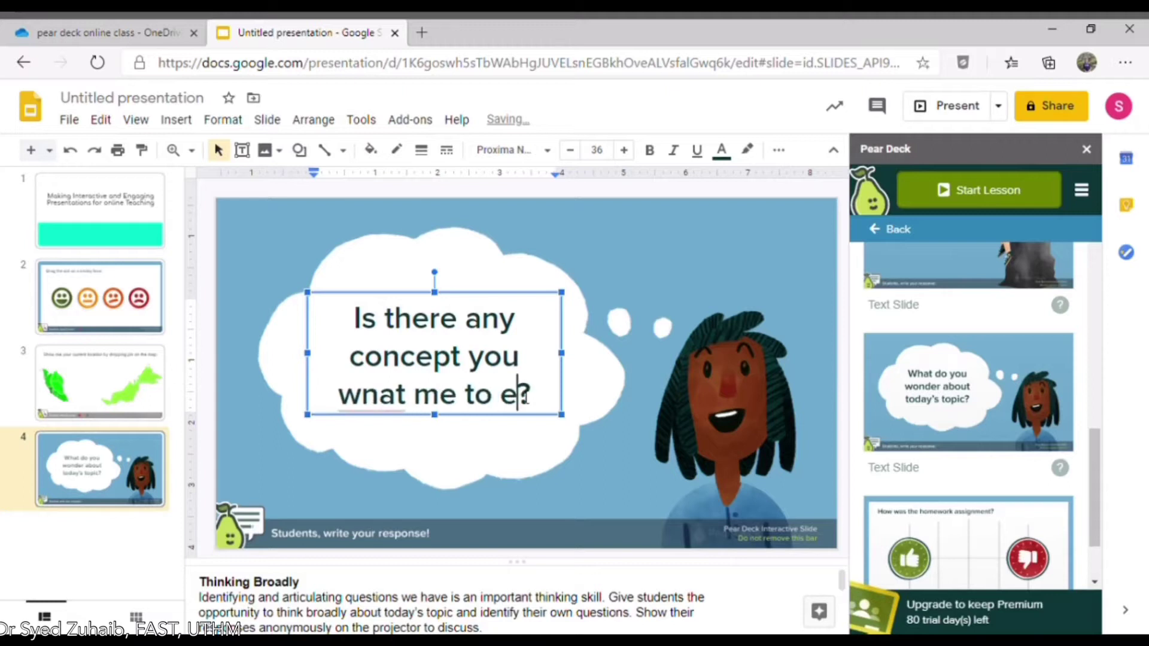
pyautogui.write(' further')
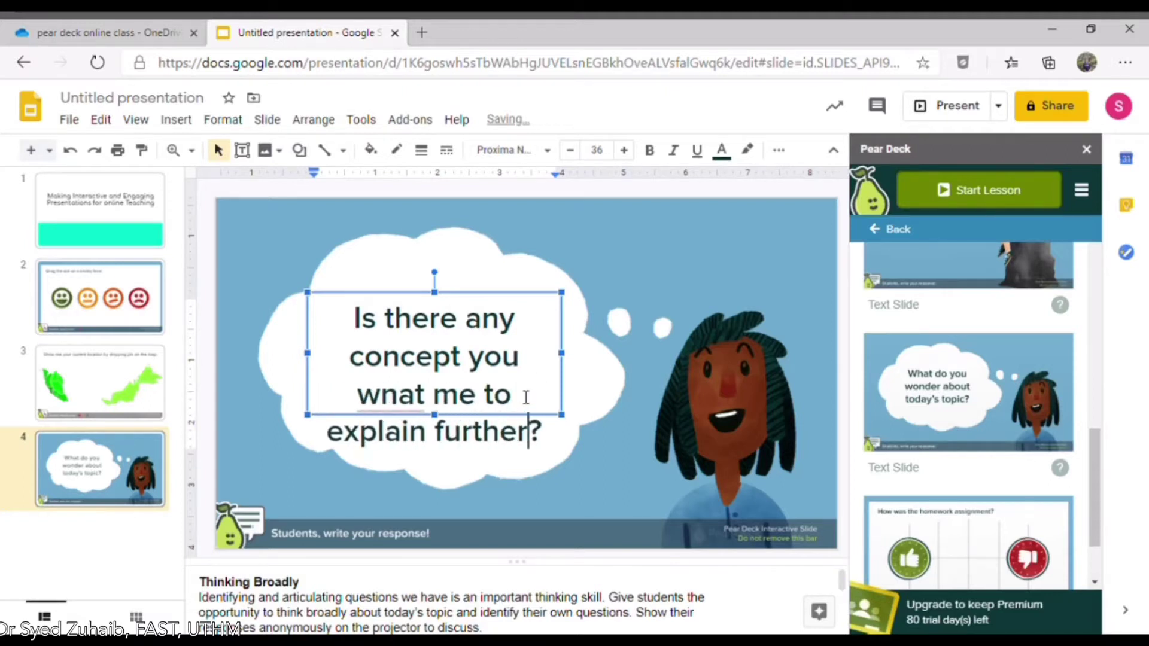
pyautogui.press('Up')
pyautogui.press('Left')
pyautogui.press('Left')
pyautogui.press('Left')
pyautogui.press('Left')
pyautogui.press('Left')
pyautogui.press('Left')
pyautogui.press('Left')
pyautogui.press('Left')
pyautogui.press('Left')
pyautogui.press('Left')
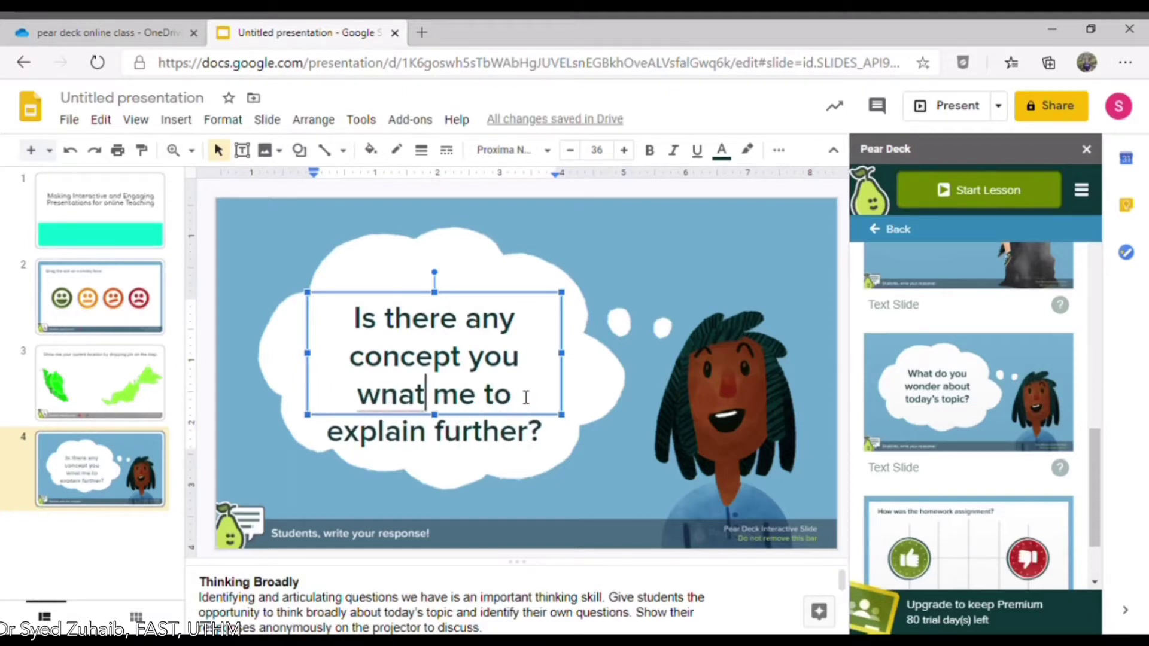
pyautogui.press('Right')
pyautogui.press('BackSpace')
pyautogui.press('Right')
pyautogui.write('n')
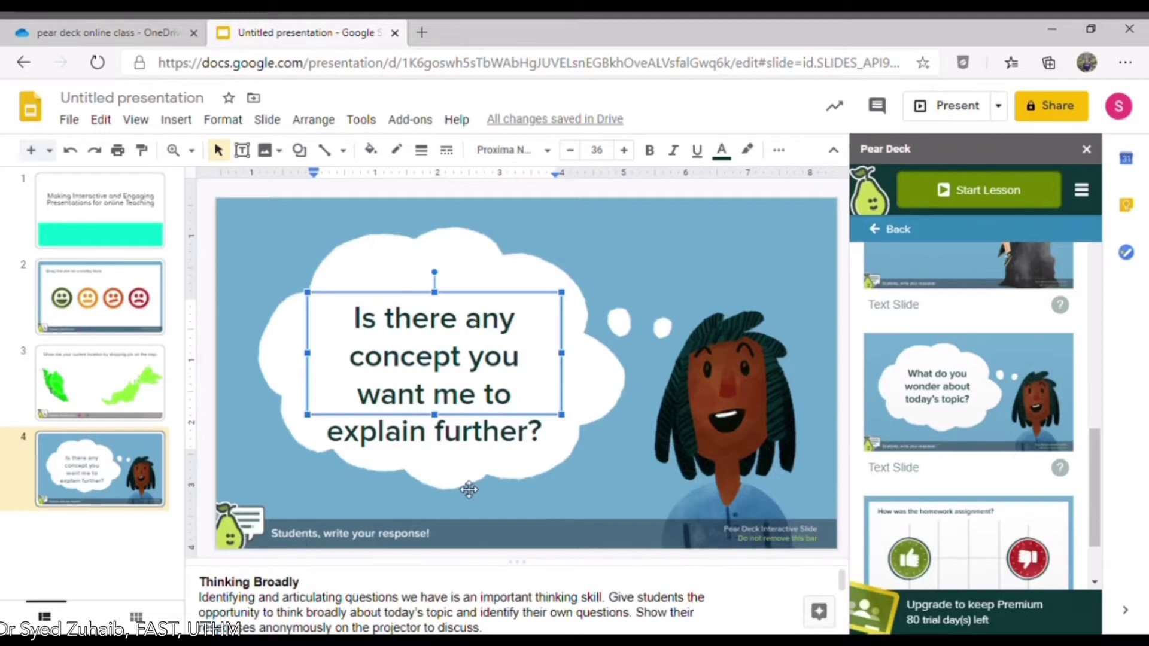
# Nudge the cloud question's text box slightly upward inside the thought cloud.
pyautogui.click(135, 527)
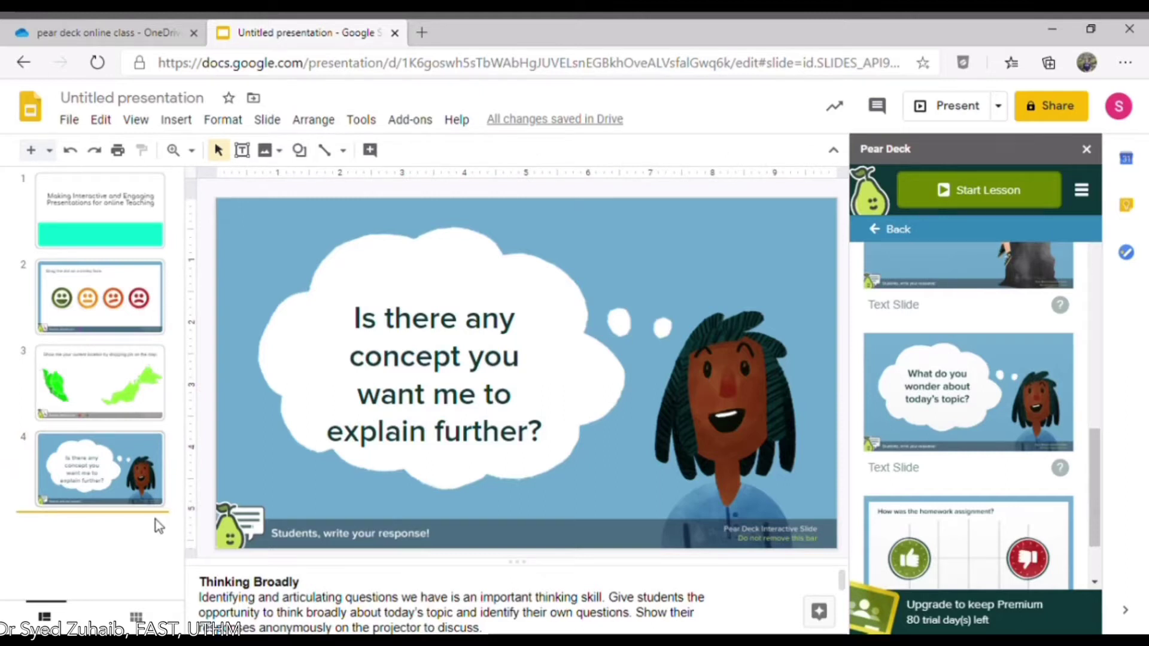
pyautogui.click(460, 320)
pyautogui.moveTo(464, 302); pyautogui.dragTo(462, 286)
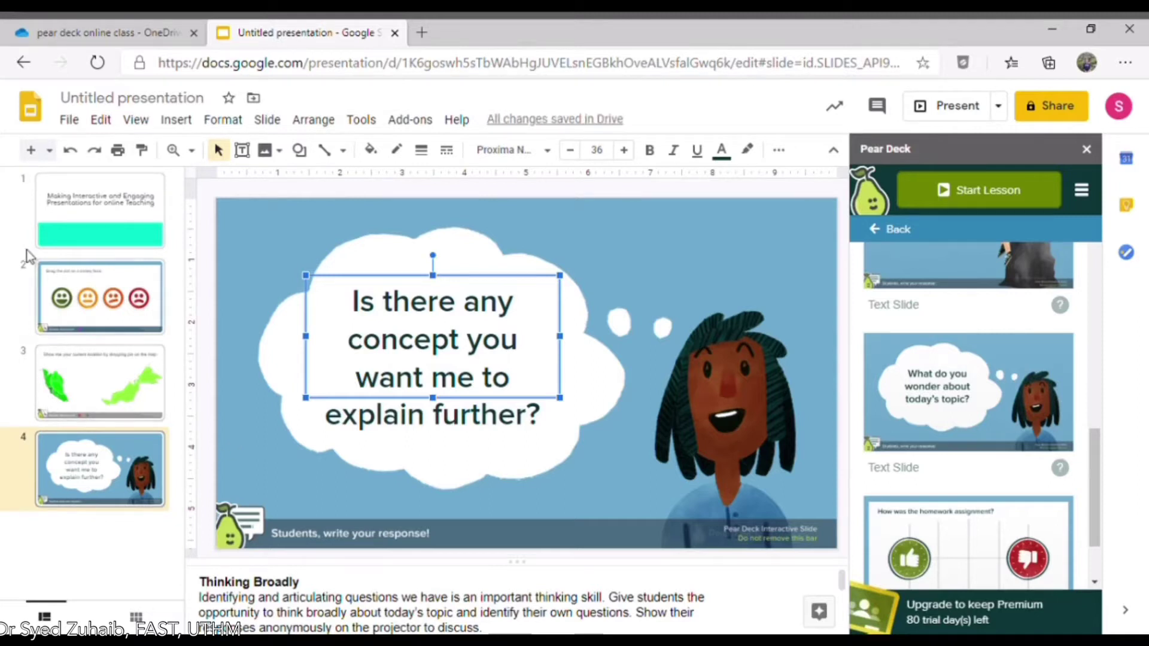
# Add slide 5 with a text box reading 'Here is my question?' at 17 pt.
pyautogui.click(32, 150)
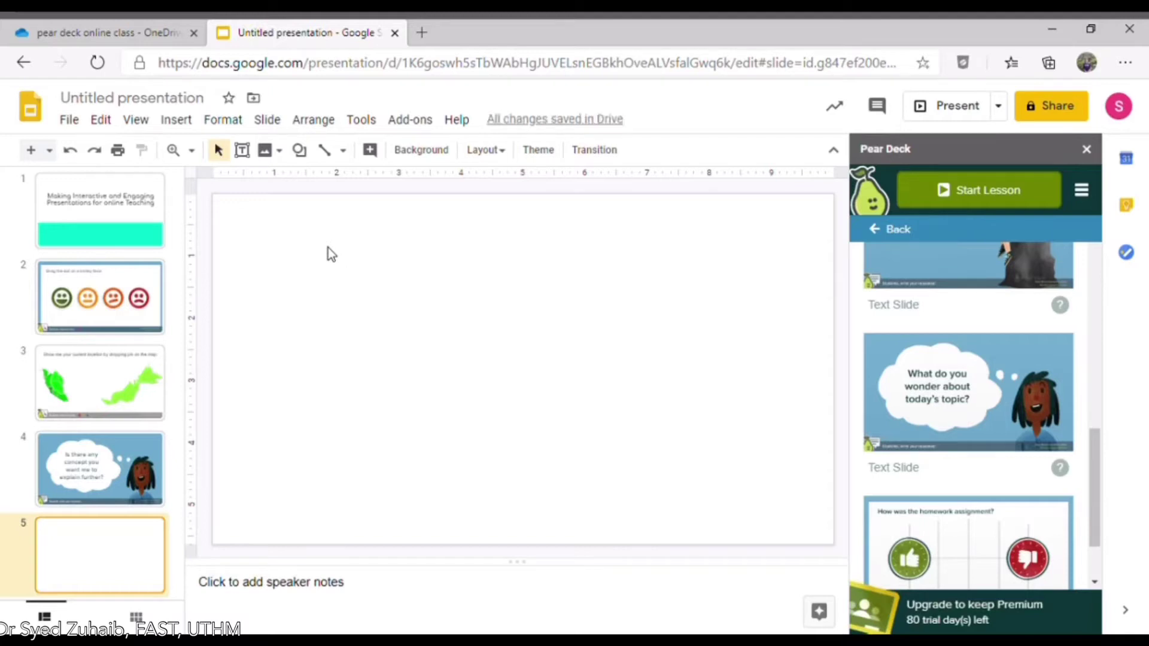
pyautogui.click(242, 149)
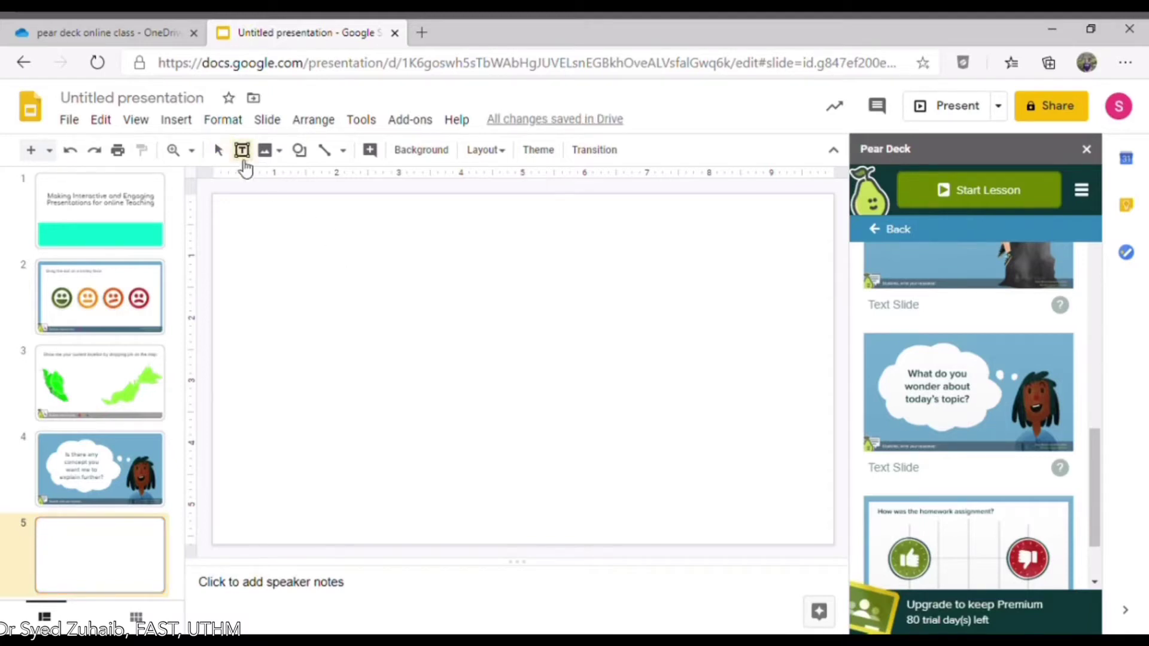
pyautogui.click(243, 213)
pyautogui.write('Her')
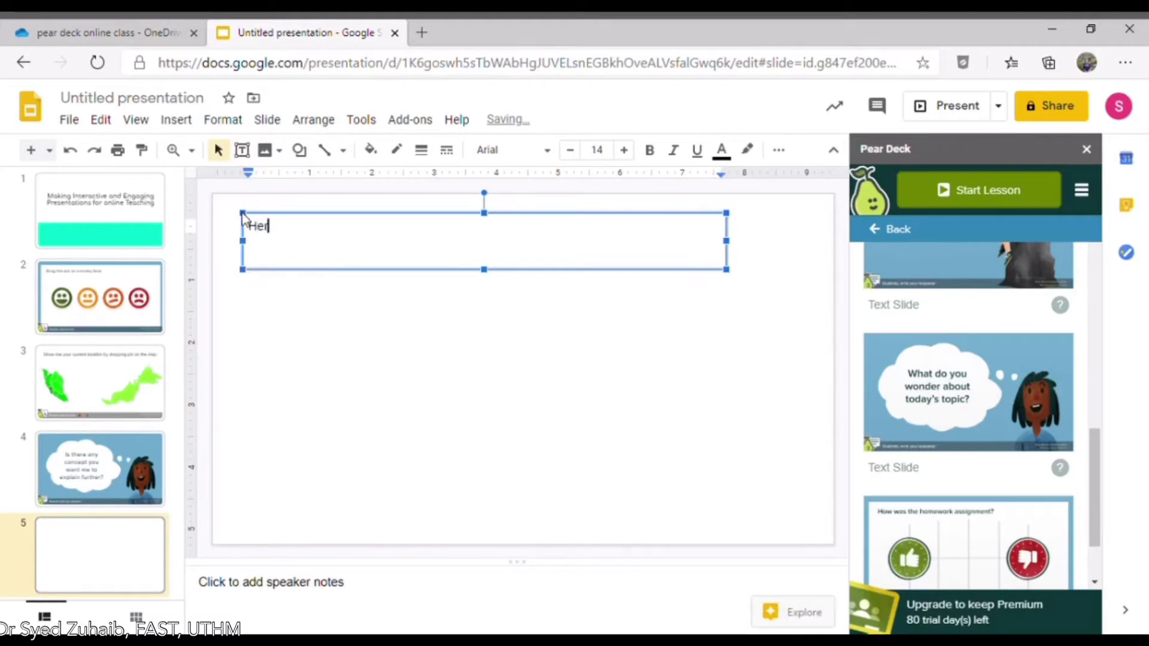
pyautogui.write('e is my question')
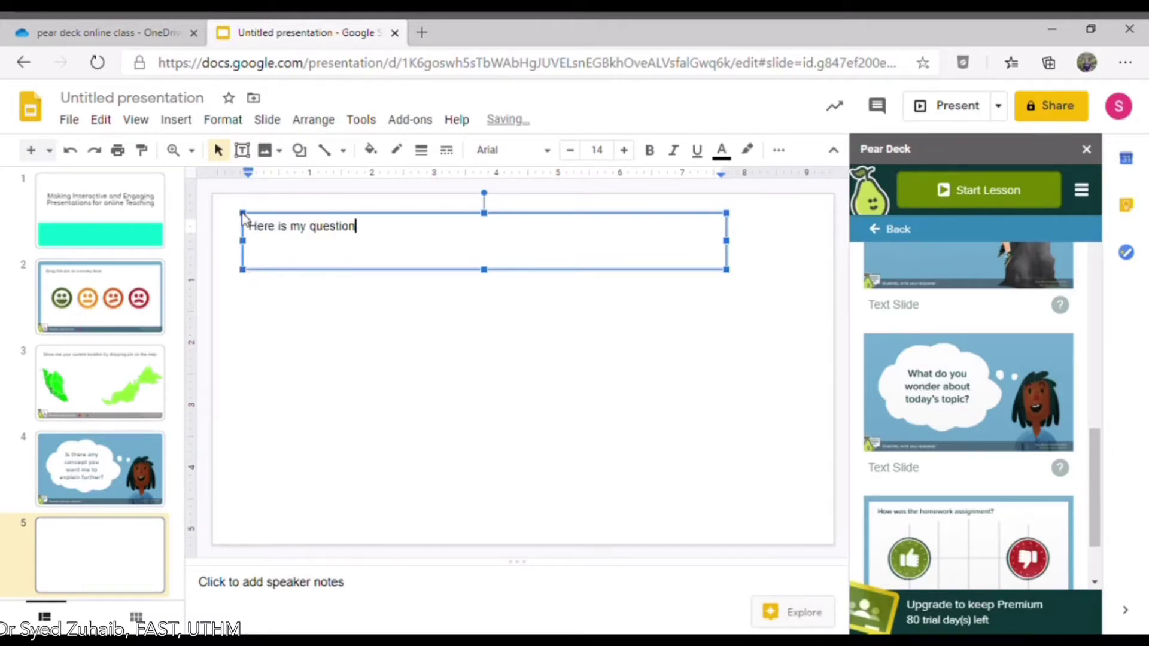
pyautogui.write('?')
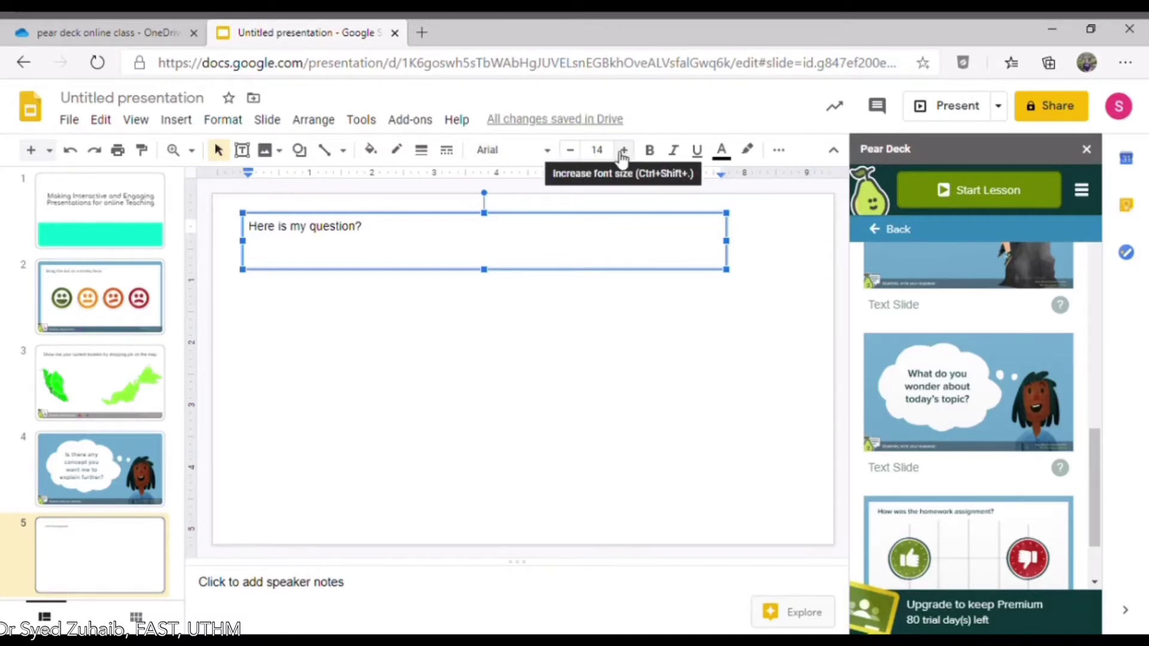
pyautogui.hotkey('ctrl', 'a')
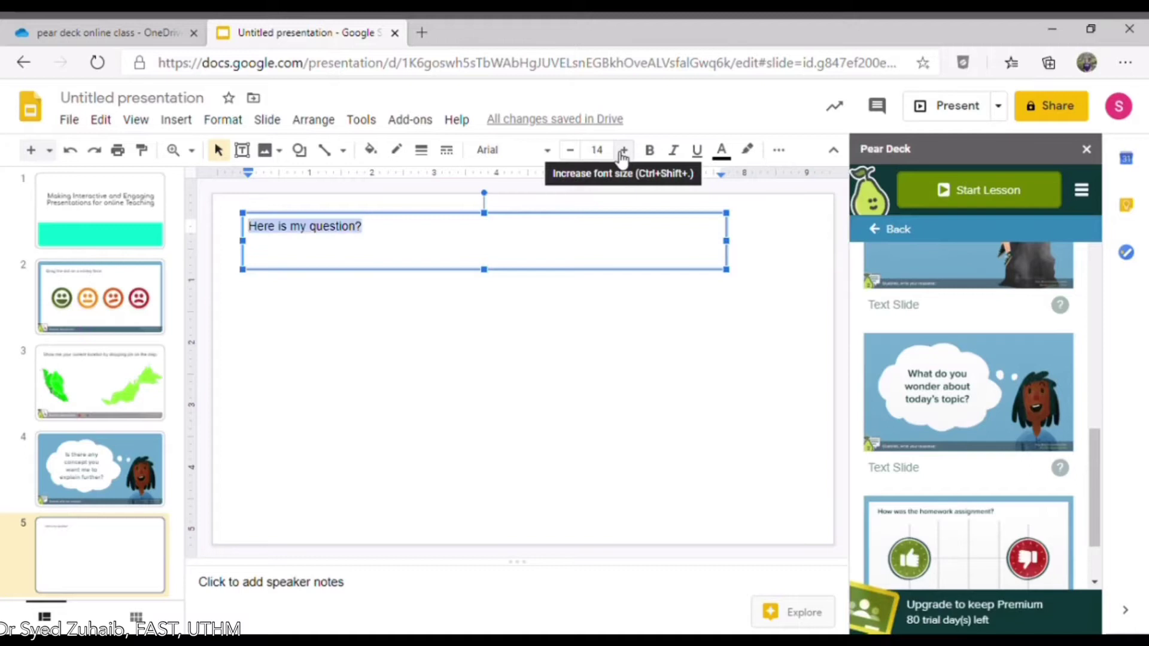
pyautogui.click(624, 151)
pyautogui.click(624, 151)
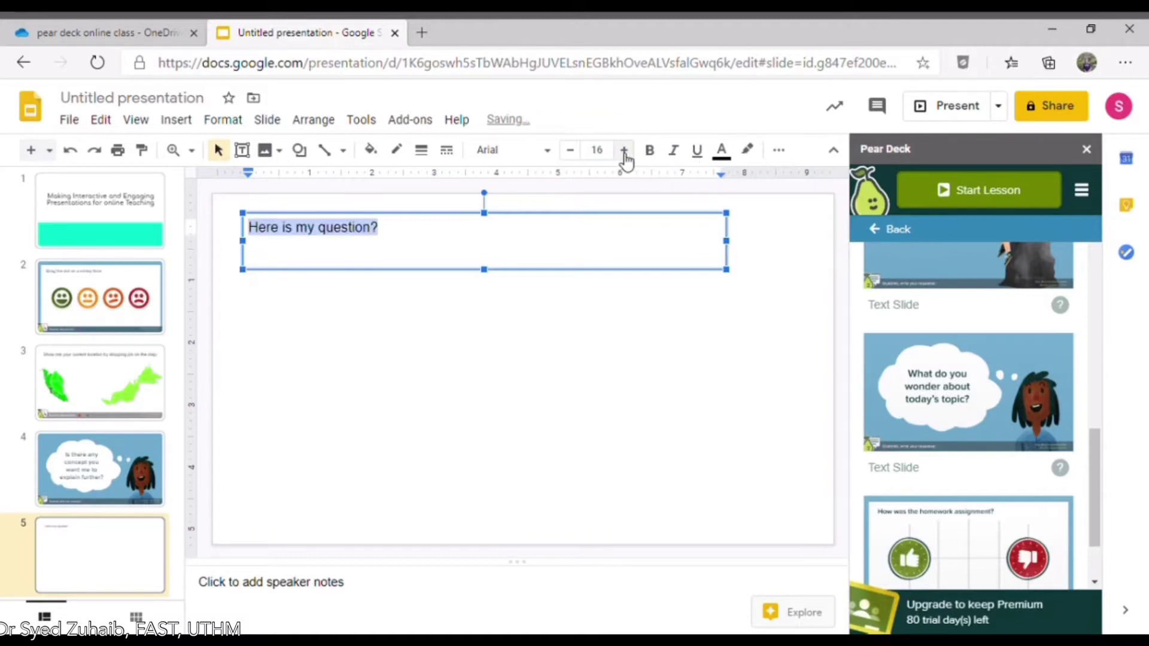
pyautogui.click(625, 150)
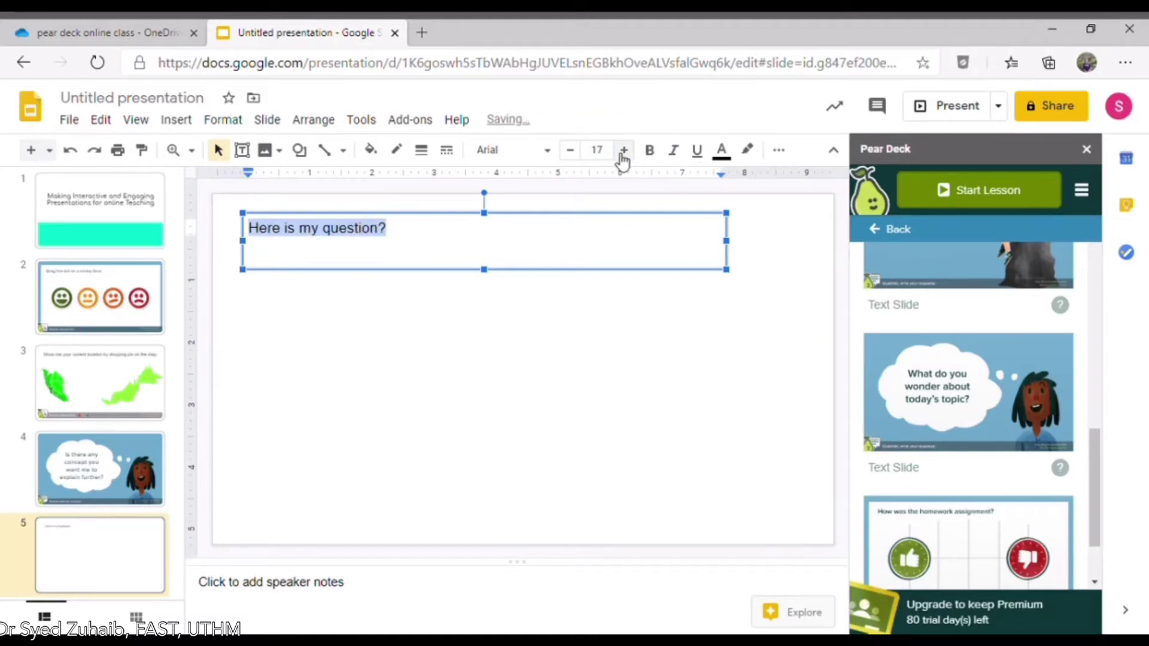
# Add slide 6 with the title 'This is my Question?'.
pyautogui.click(50, 151)
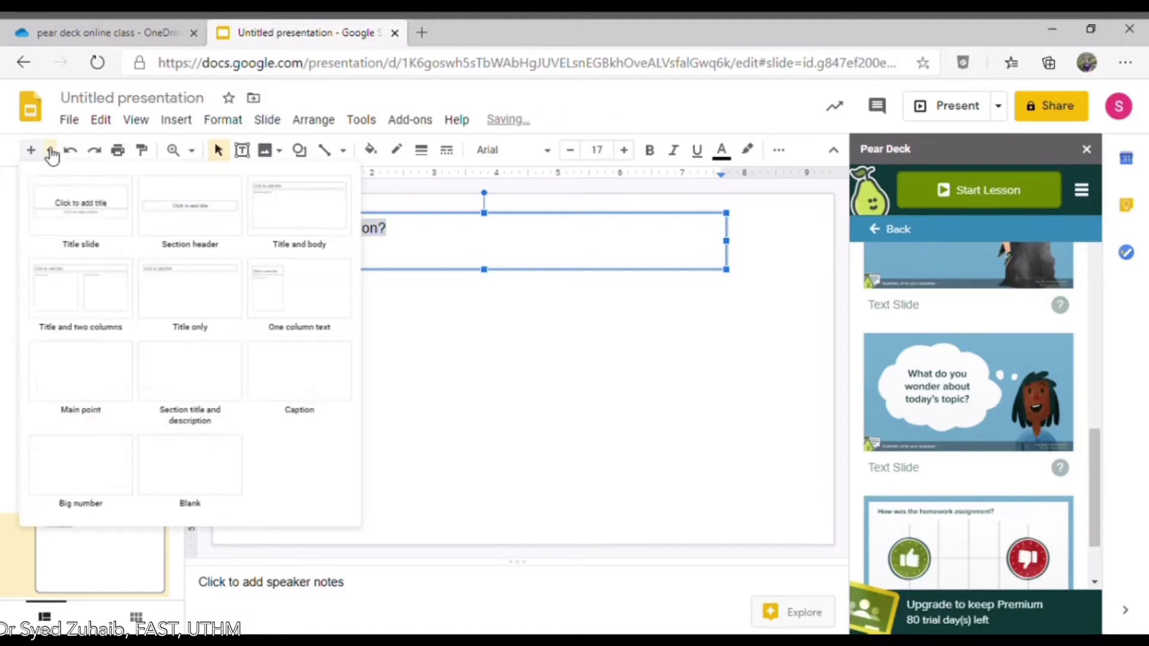
pyautogui.click(280, 206)
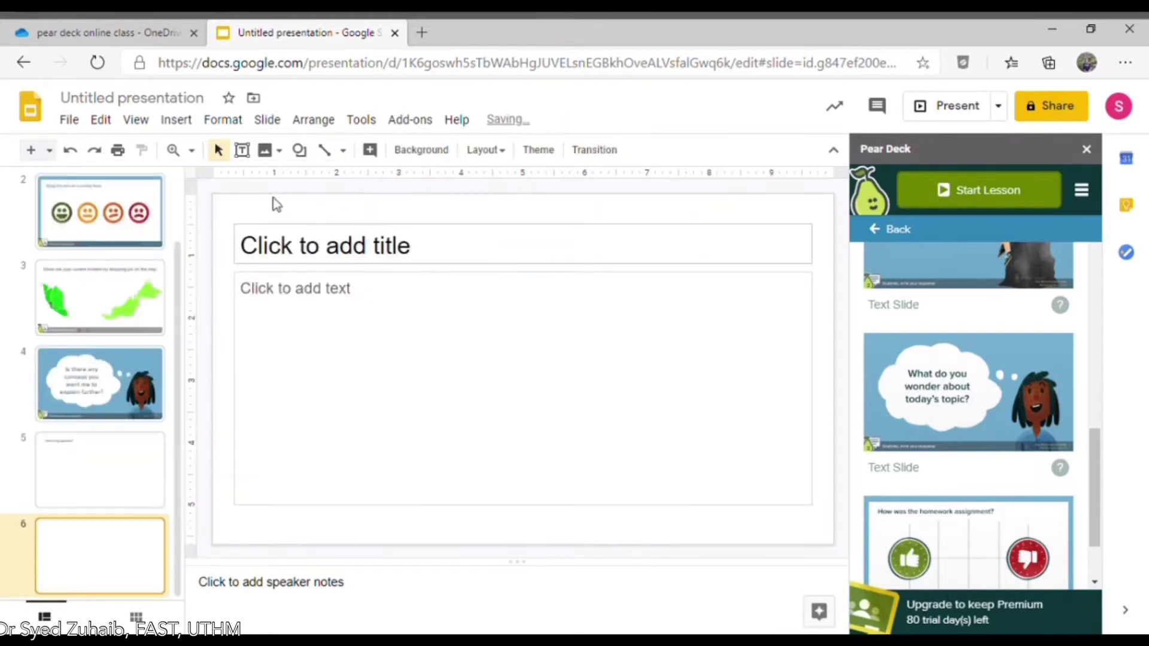
pyautogui.click(320, 258)
pyautogui.write('This i')
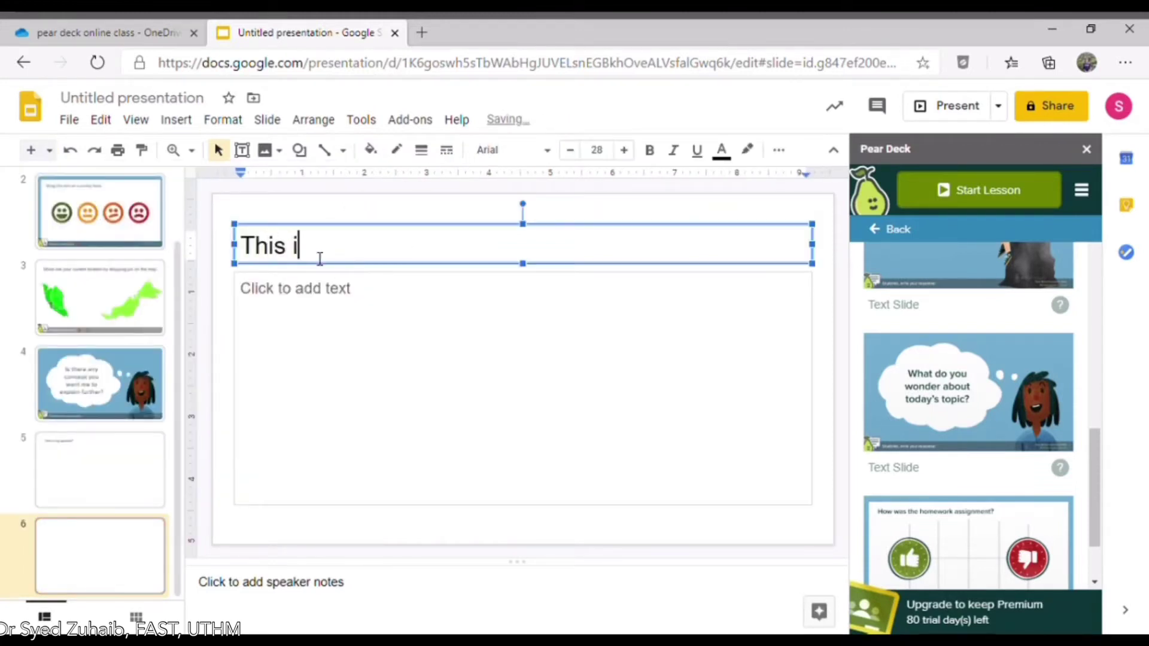
pyautogui.write('s my Que')
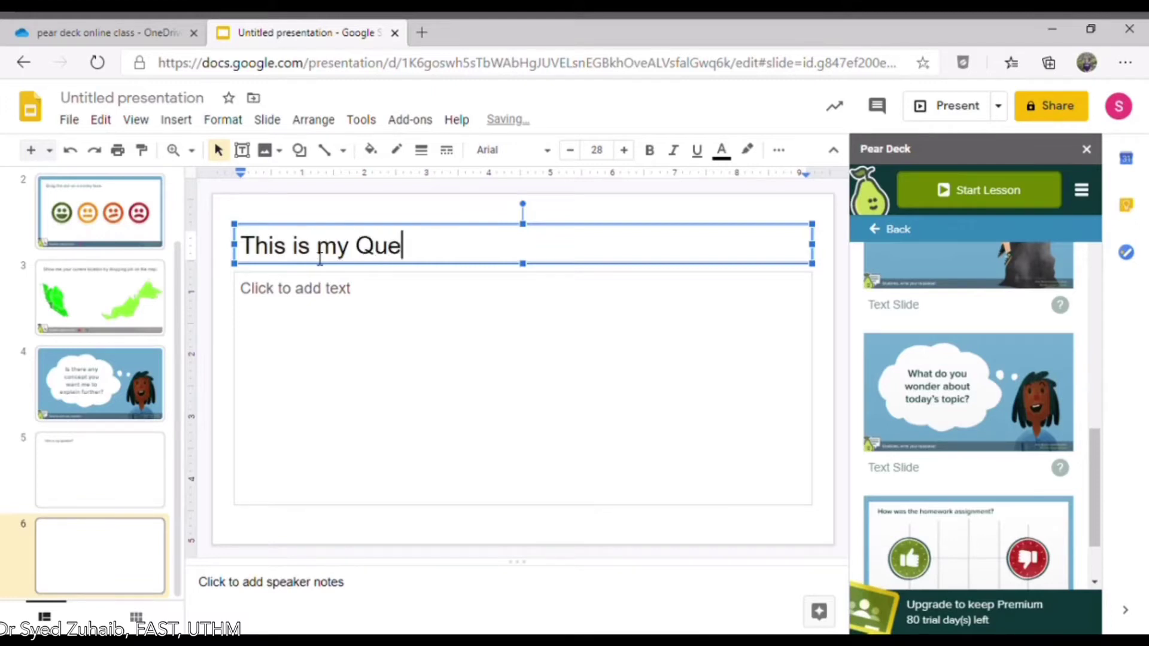
pyautogui.write('stion?')
pyautogui.click(308, 304)
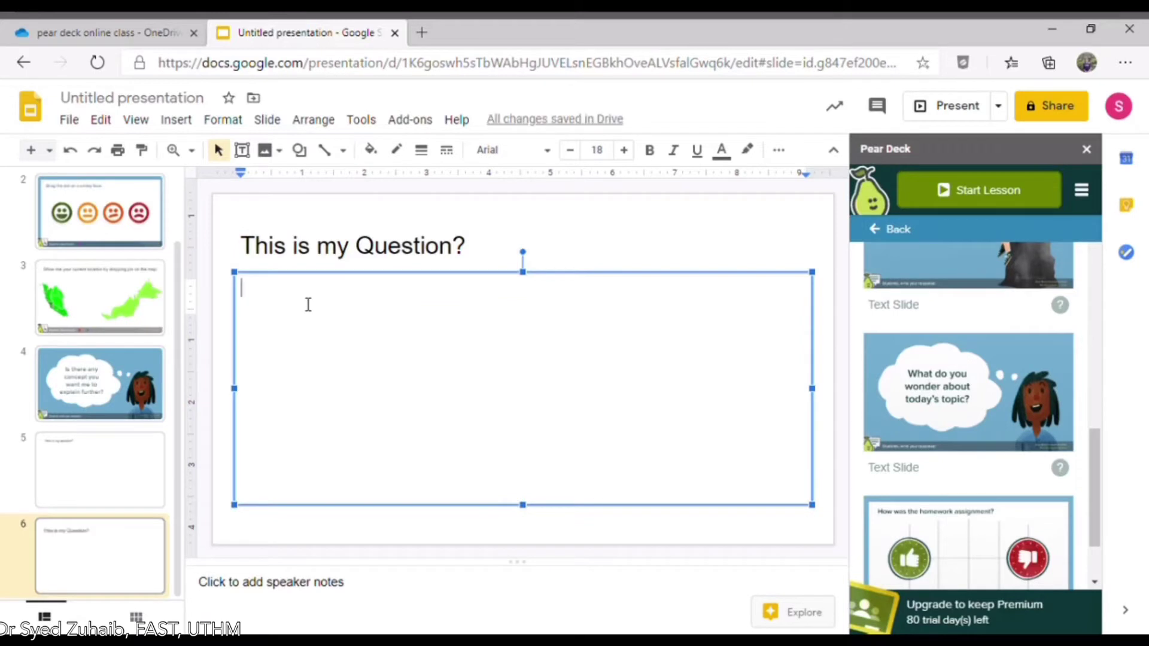
pyautogui.click(480, 262)
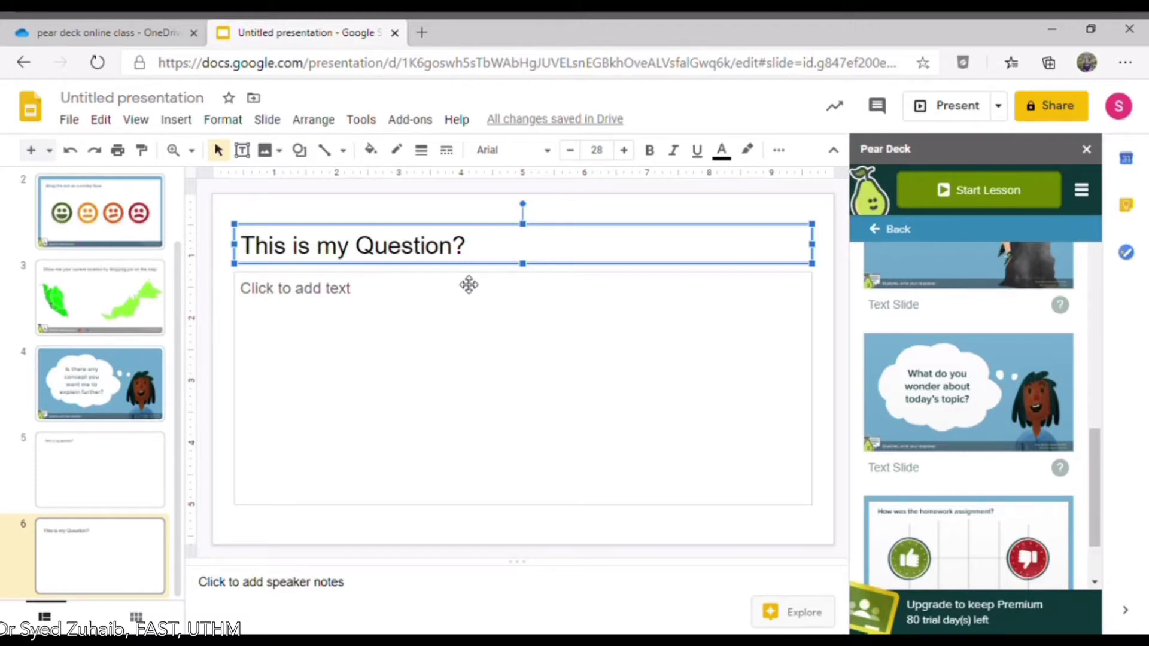
# Type three body lines: 'This is option 1', 'This is option 2', 'This is option 3'.
pyautogui.click(443, 295)
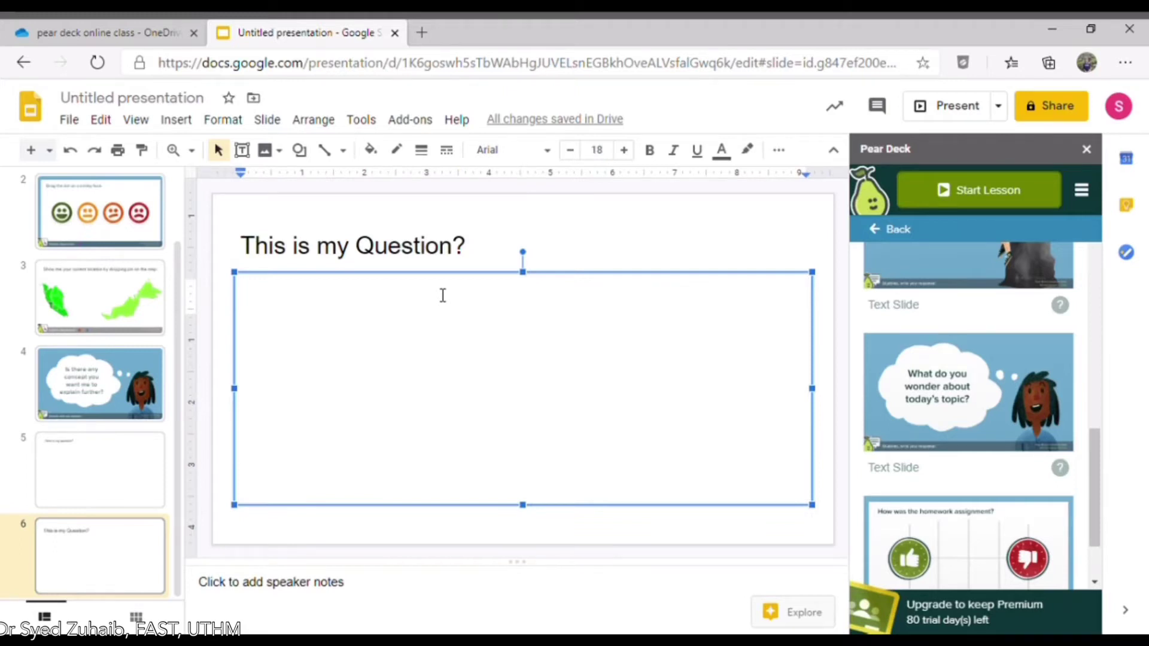
pyautogui.write('THis is op')
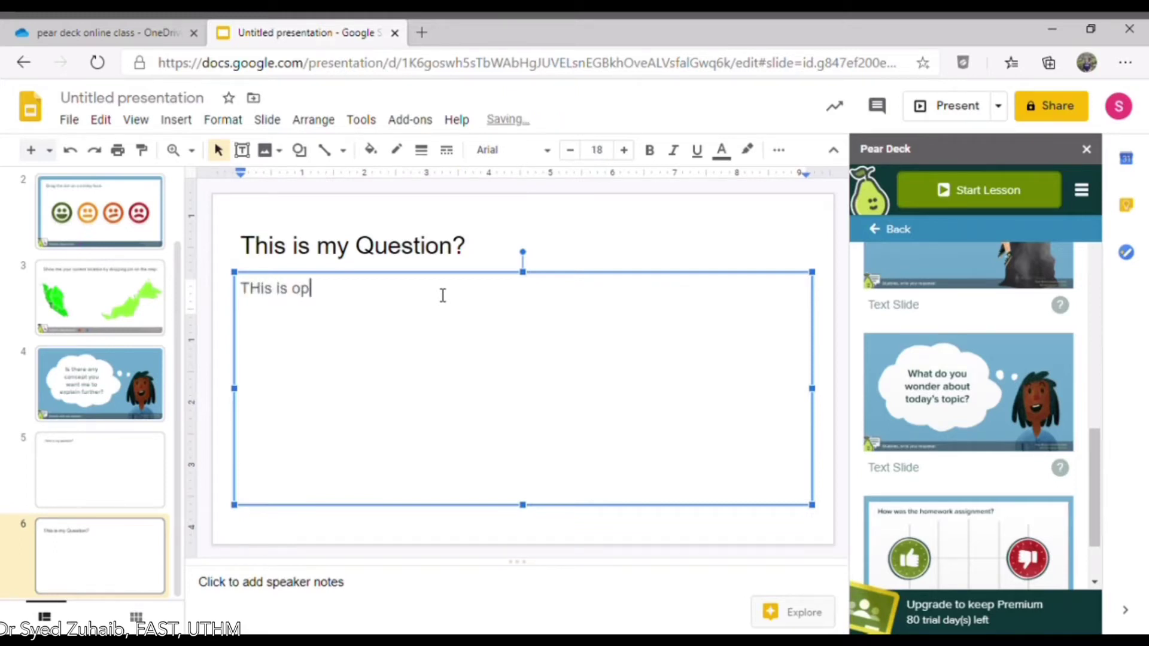
pyautogui.write('tion 1')
pyautogui.press('Return')
pyautogui.write('This is i')
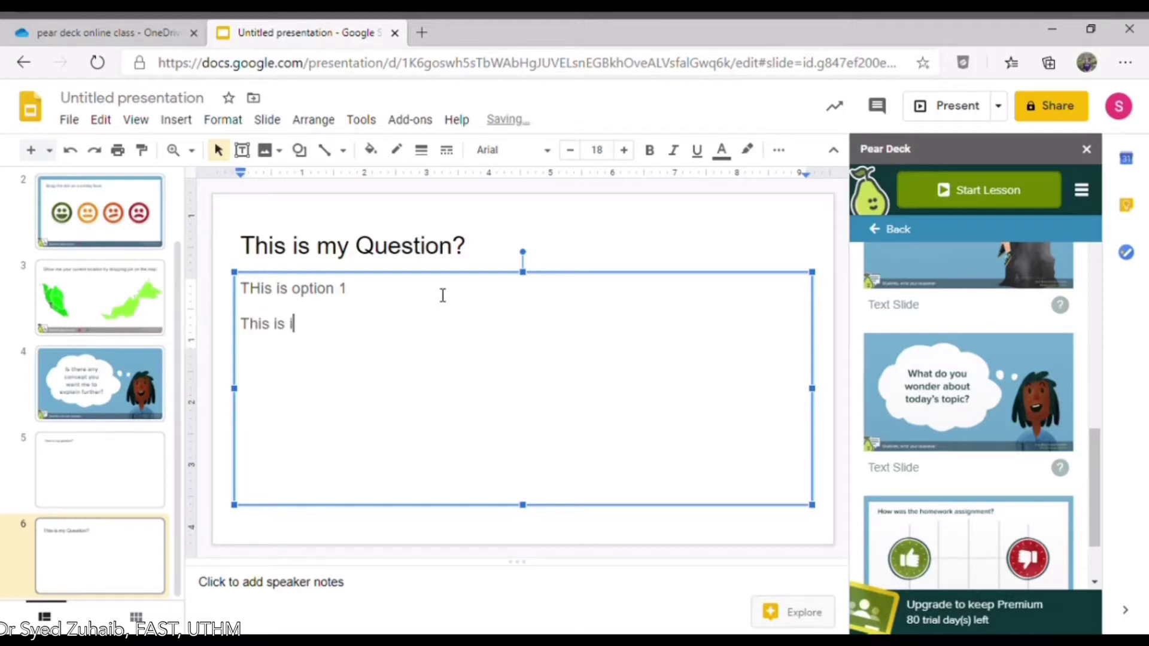
pyautogui.press('BackSpace')
pyautogui.write('option 2')
pyautogui.press('Return')
pyautogui.write('This ')
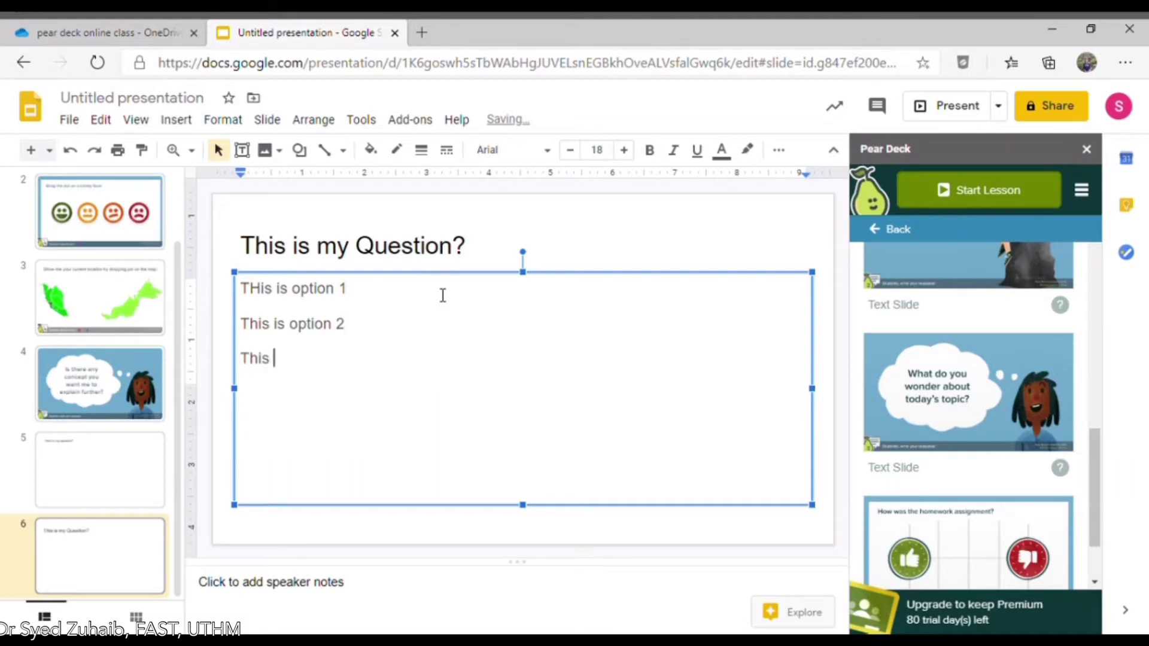
pyautogui.write('is optio')
pyautogui.press('BackSpace')
pyautogui.press('BackSpace')
pyautogui.write('option 3')
# Format the three option lines as a bulleted list.
pyautogui.moveTo(292, 288); pyautogui.dragTo(307, 363)
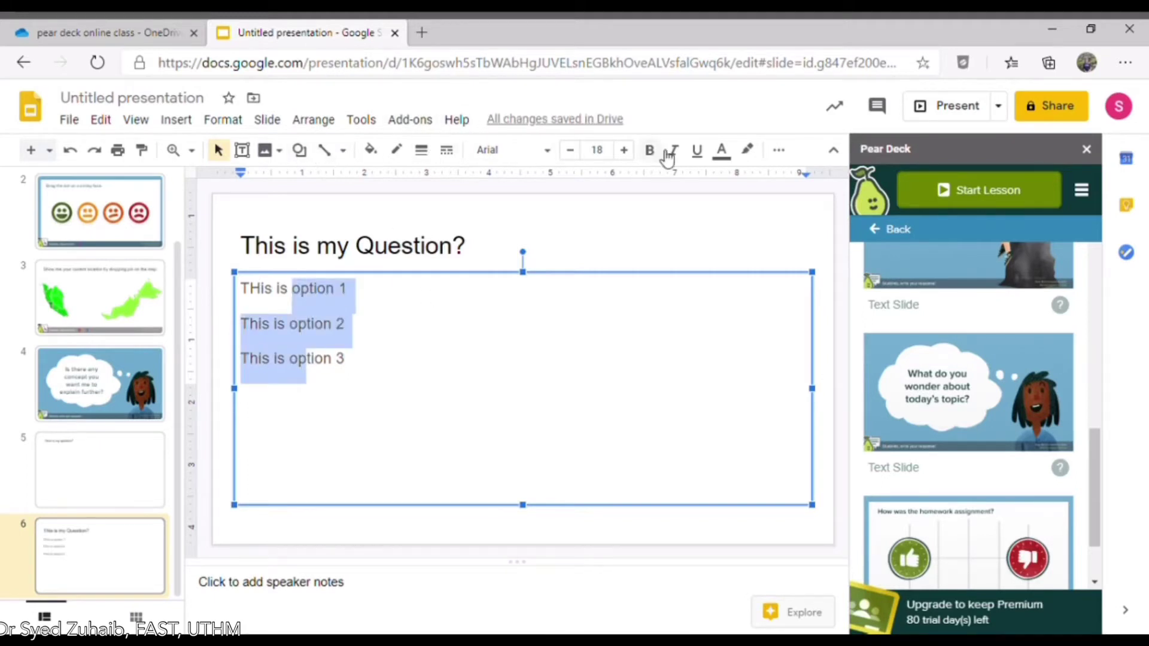
pyautogui.click(780, 151)
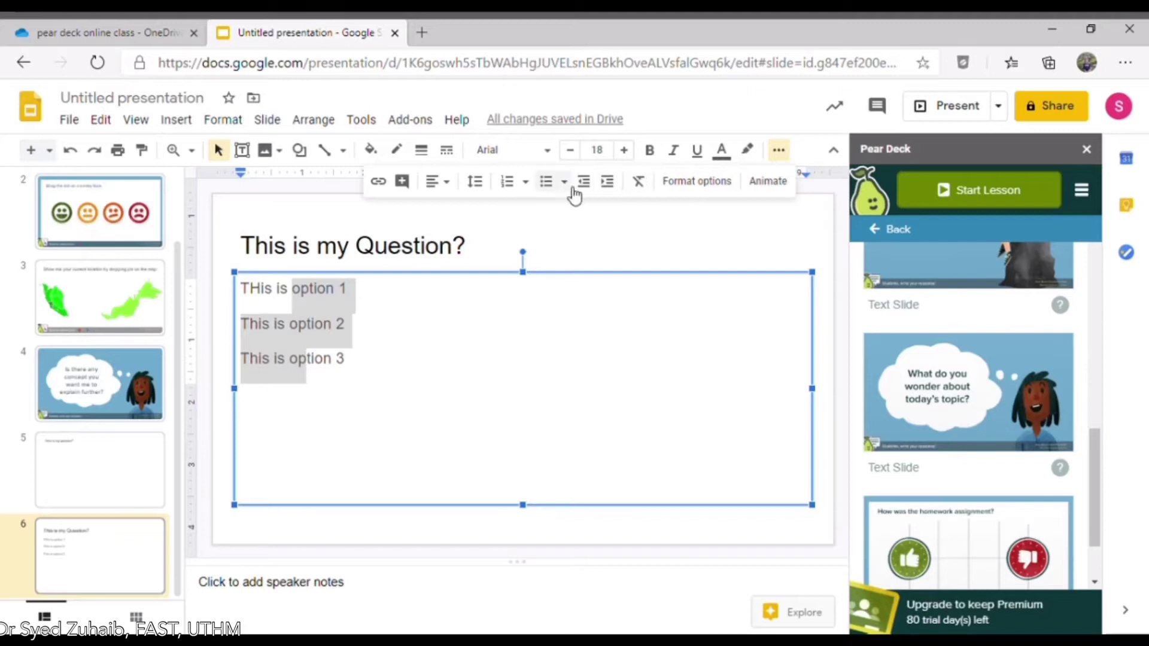
pyautogui.click(551, 188)
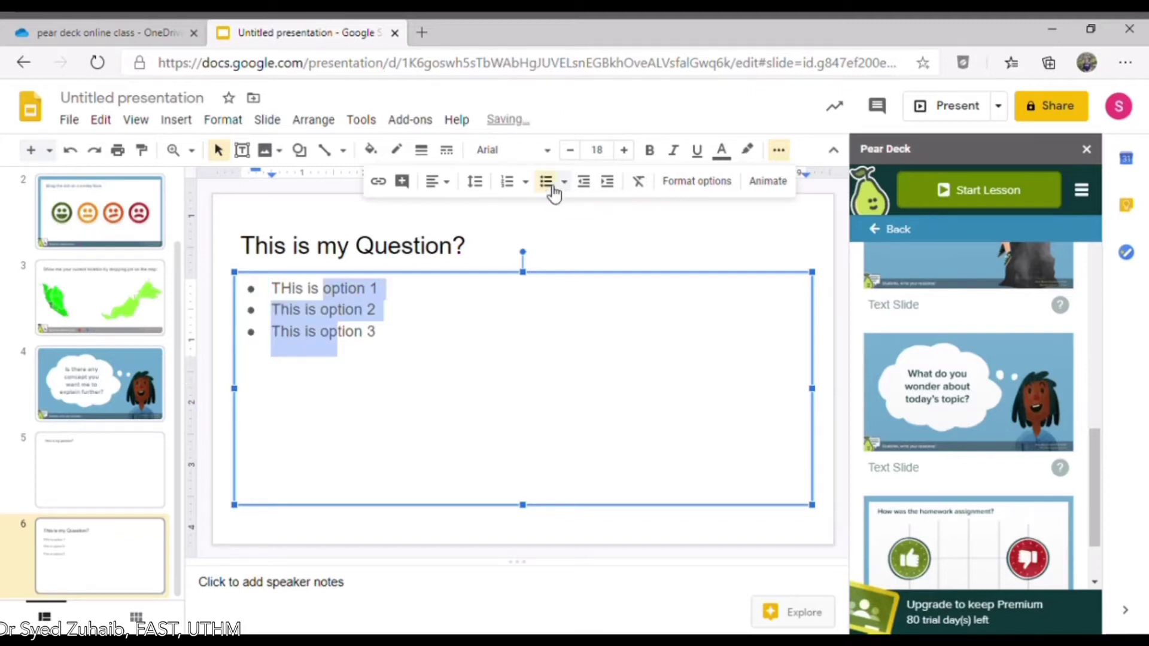
pyautogui.click(569, 529)
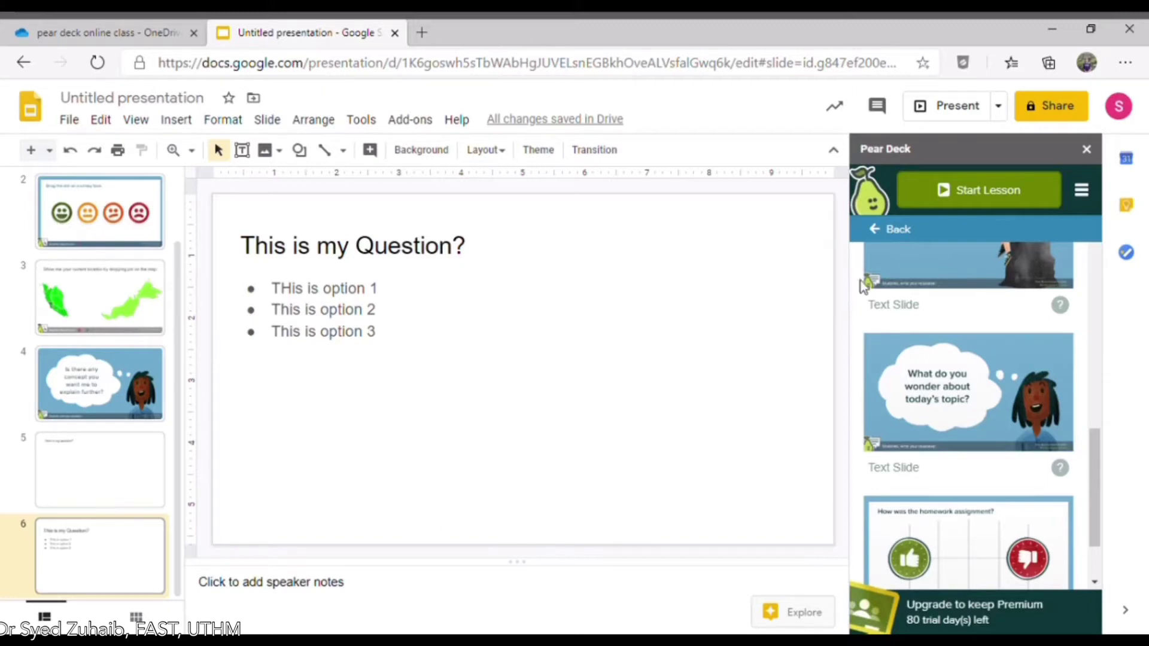
# Make slide 6 a Pear Deck Choice question with options A–C set to 'This is option' 1, 2, 3.
pyautogui.click(879, 232)
pyautogui.click(879, 235)
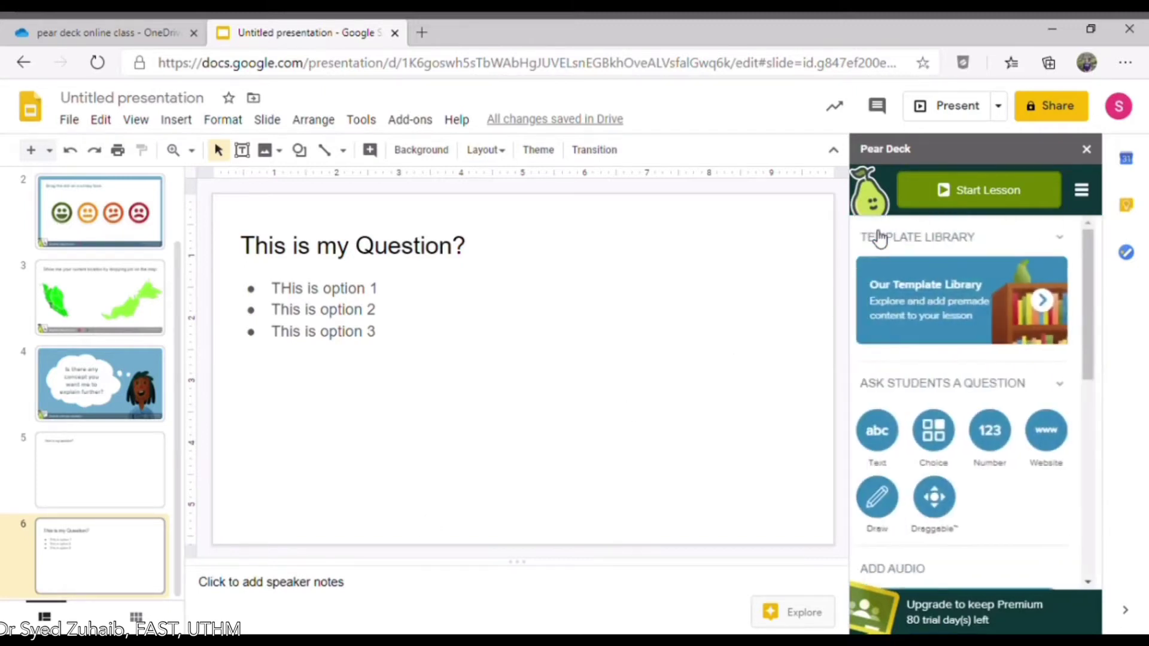
pyautogui.click(946, 429)
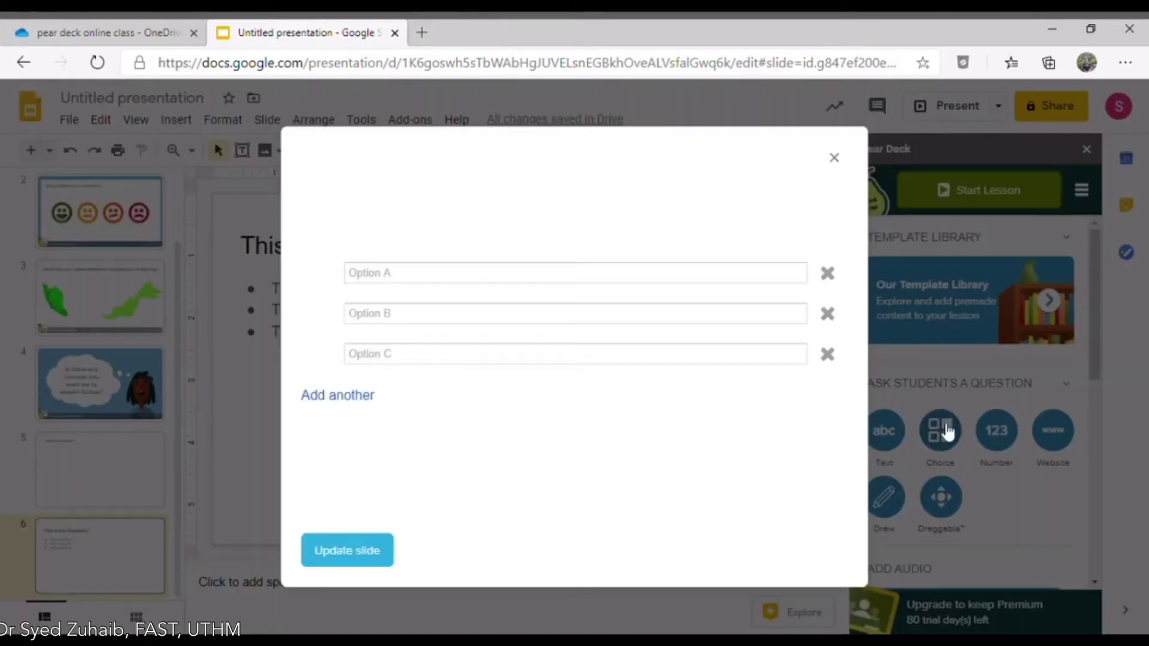
pyautogui.click(569, 284)
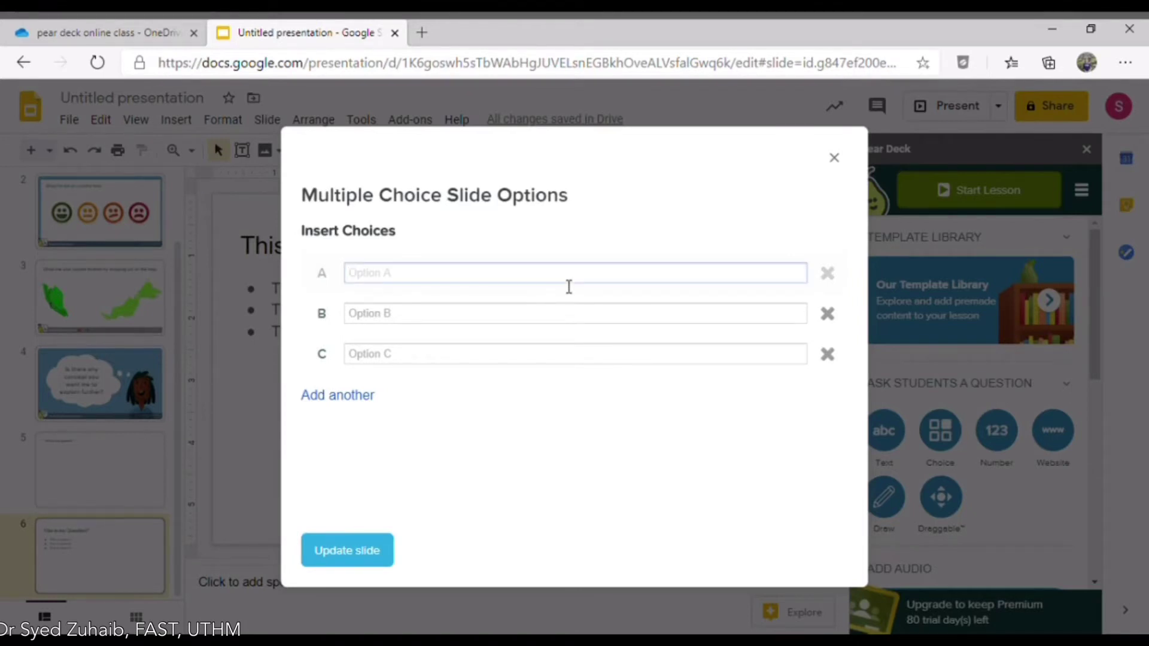
pyautogui.write('This is option 1')
pyautogui.click(558, 322)
pyautogui.write('This is option')
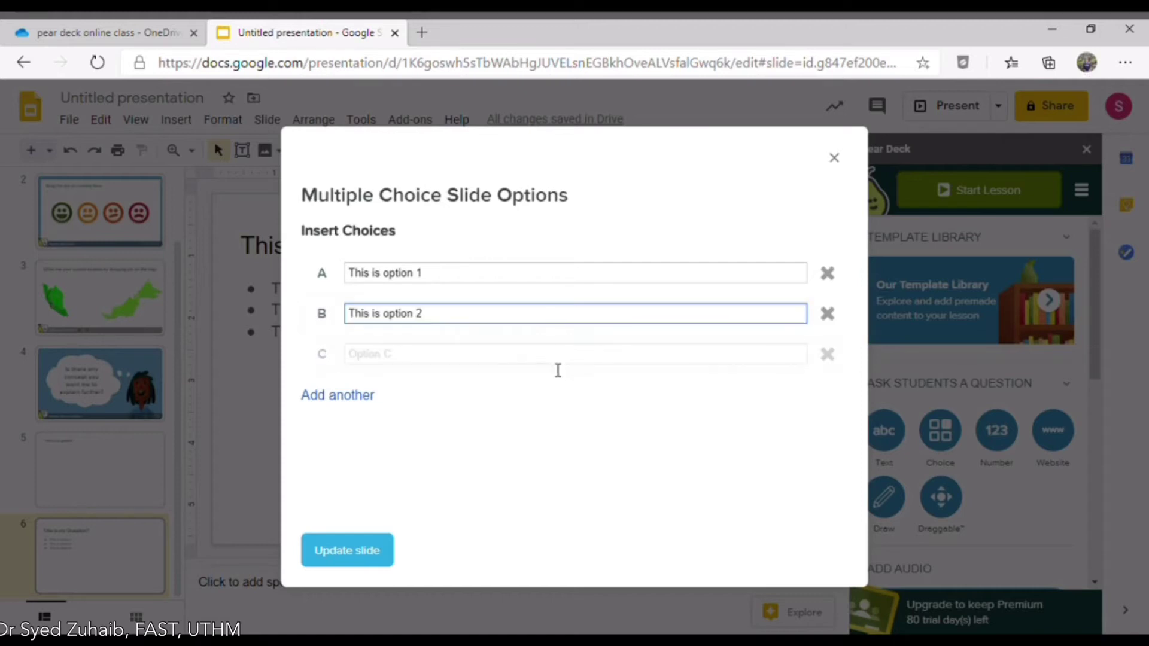
pyautogui.click(555, 363)
pyautogui.write('This is option 3')
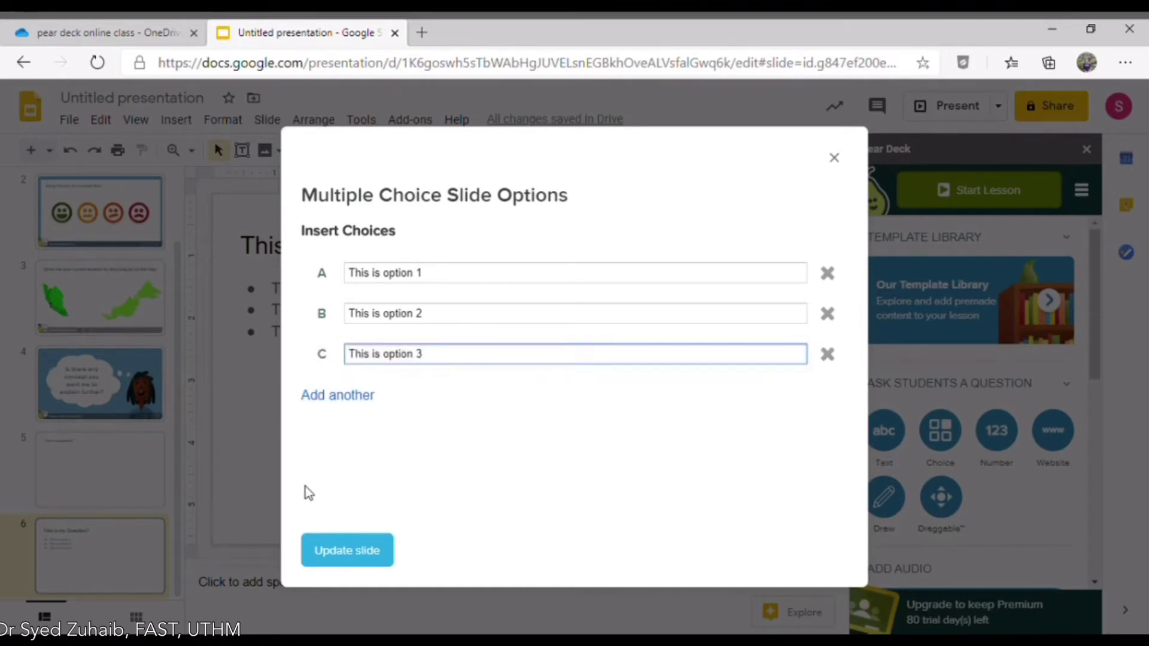
pyautogui.click(332, 547)
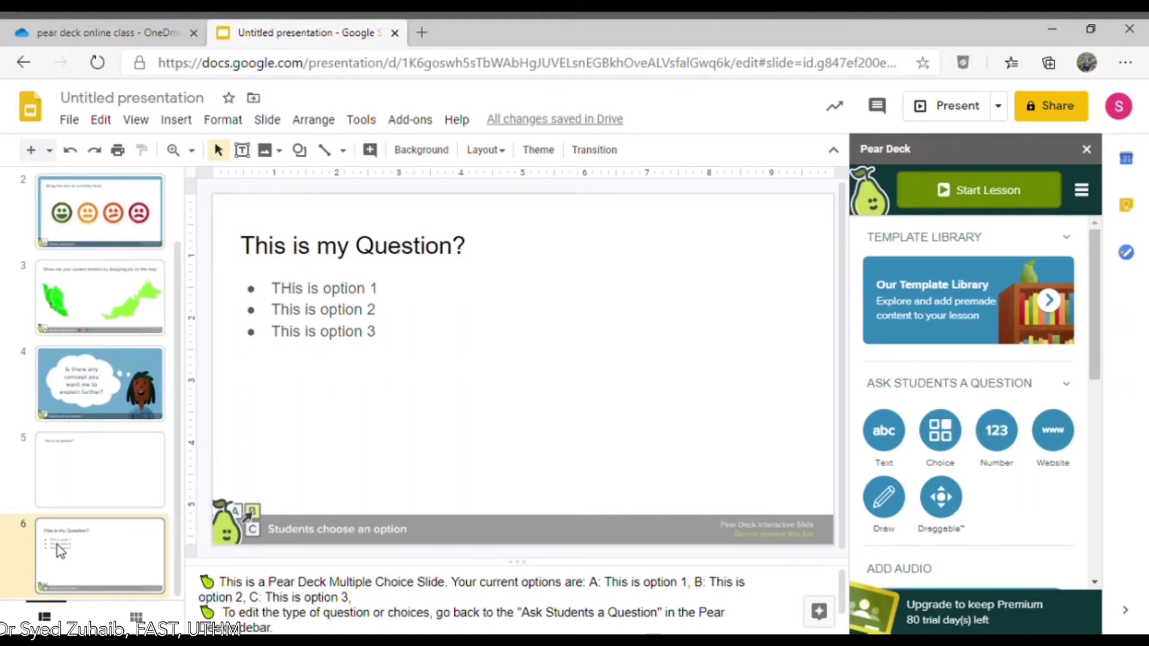
# Create slide 7 and type the title 'What this image shows', fixing typos along the way.
pyautogui.click(31, 150)
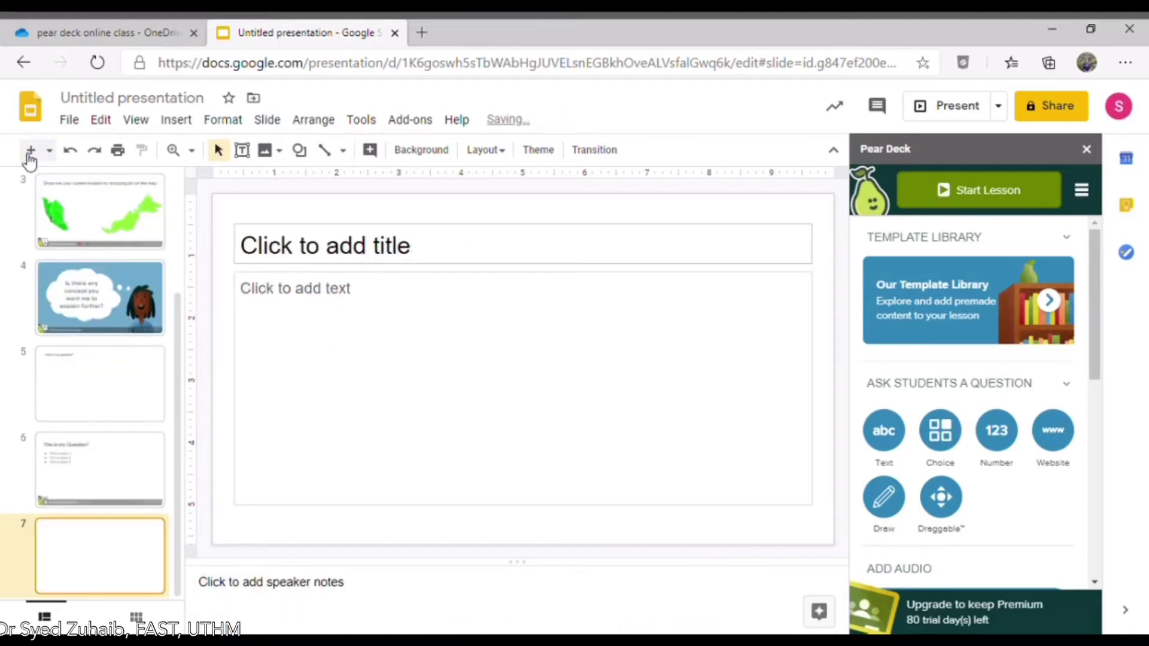
pyautogui.click(324, 248)
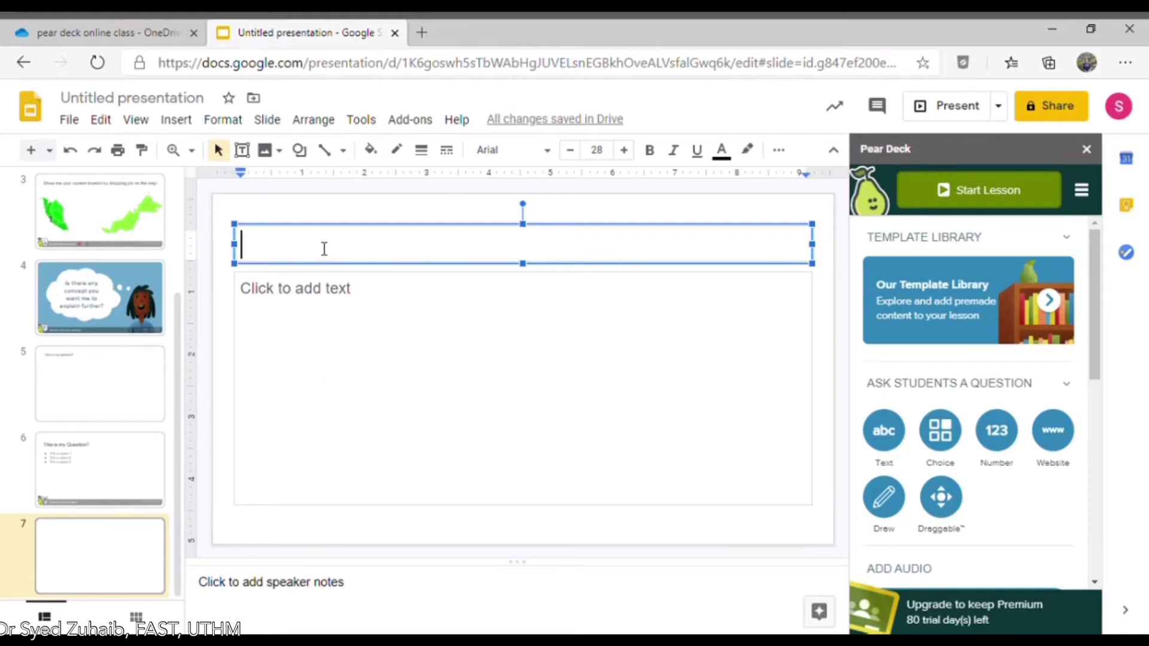
pyautogui.write('W')
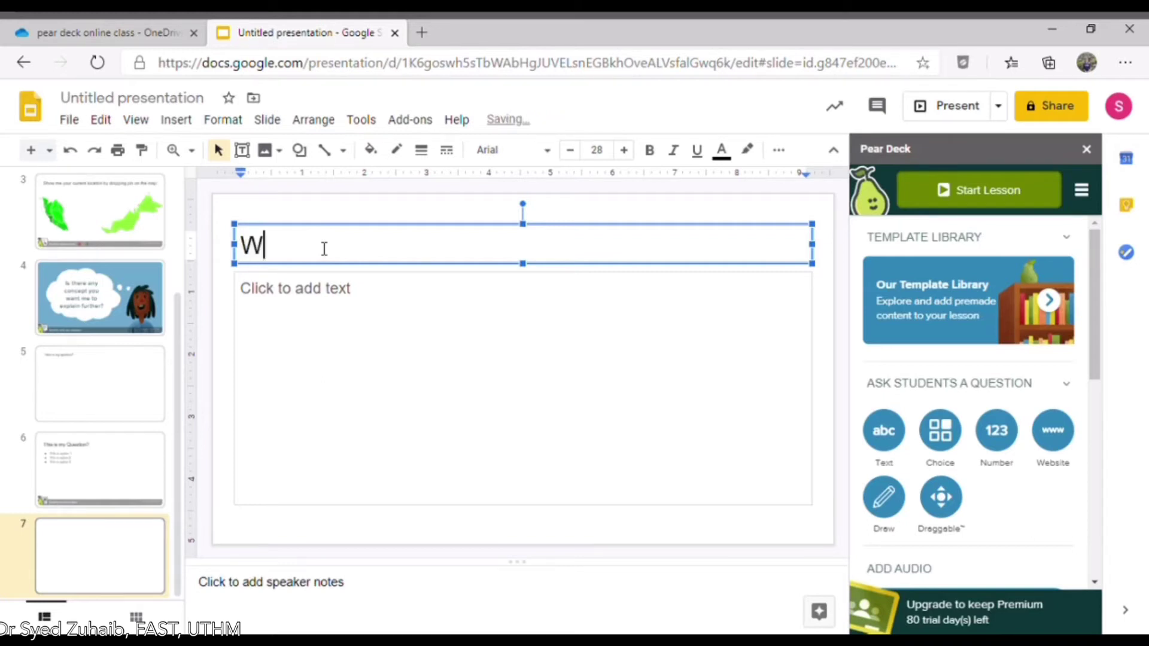
pyautogui.write('ja')
pyautogui.press('BackSpace')
pyautogui.press('BackSpace')
pyautogui.write('hat i')
pyautogui.press('BackSpace')
pyautogui.write('this image ')
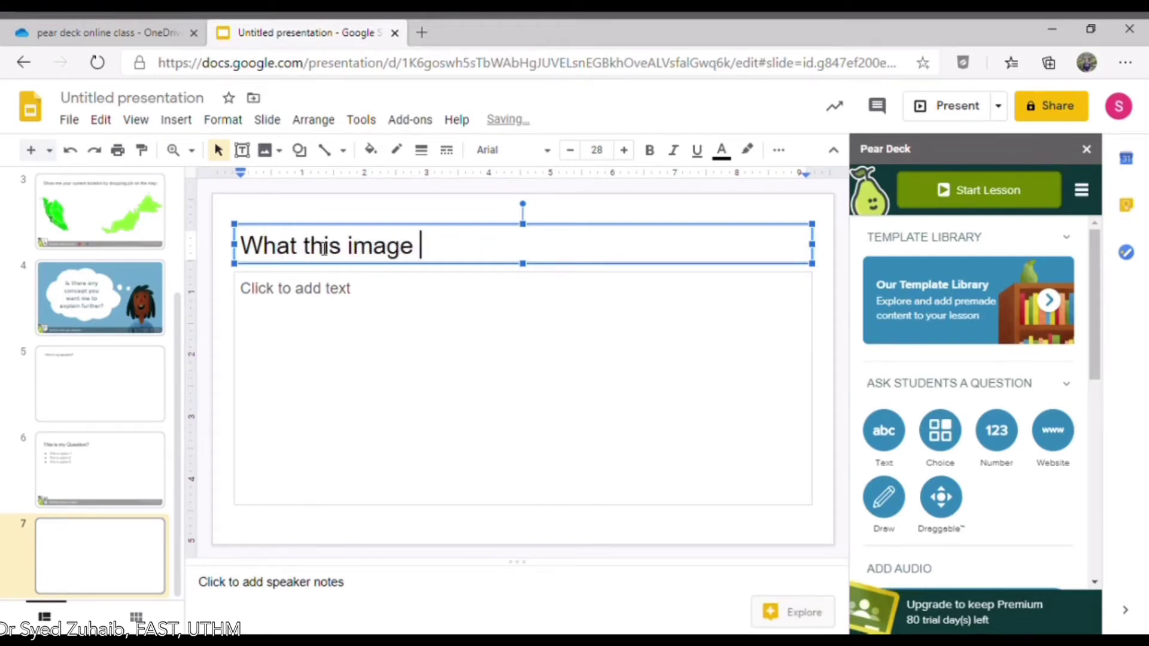
pyautogui.write('shows')
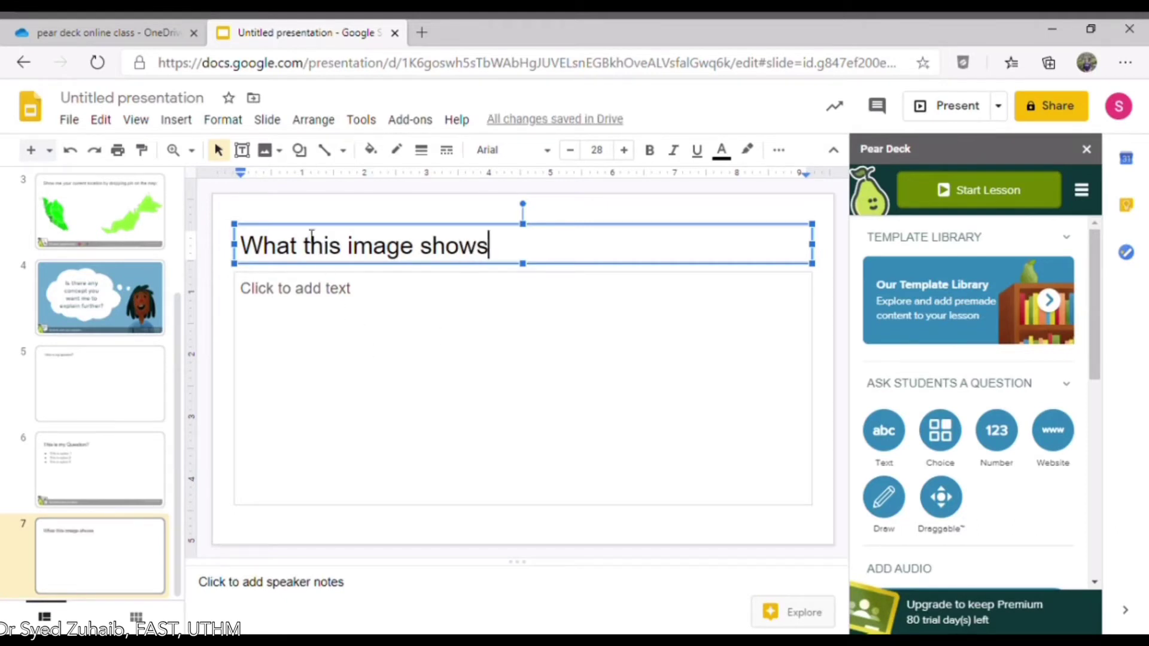
# Search the web for 'black hole' and insert the first result image onto slide 7.
pyautogui.click(176, 120)
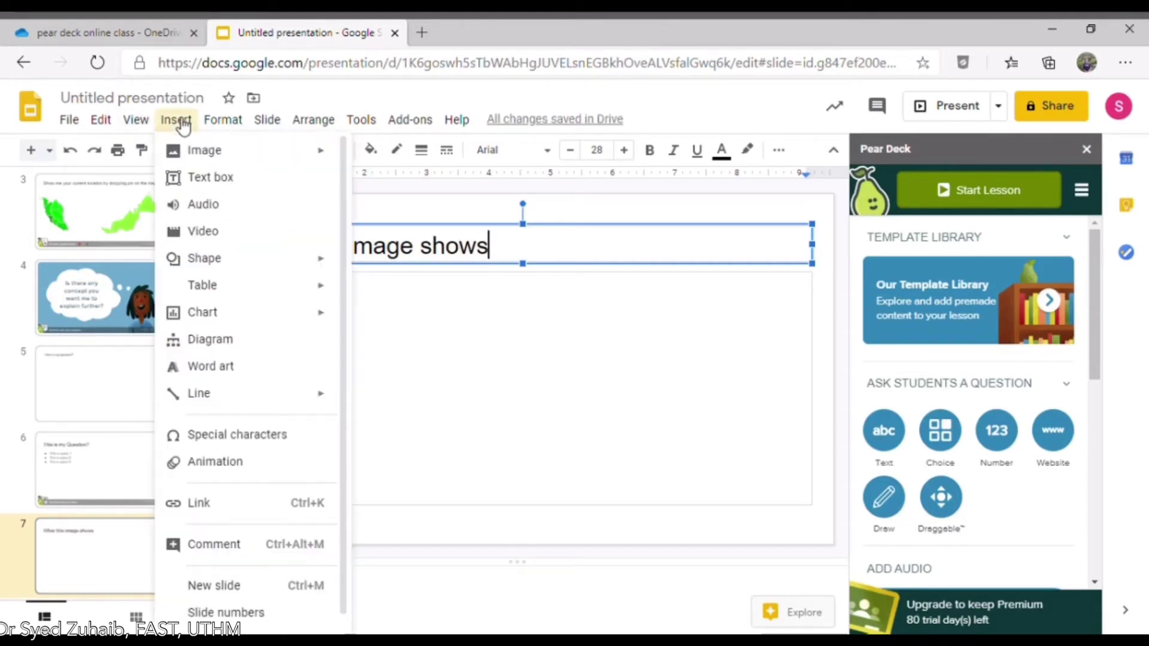
pyautogui.moveTo(192, 150)
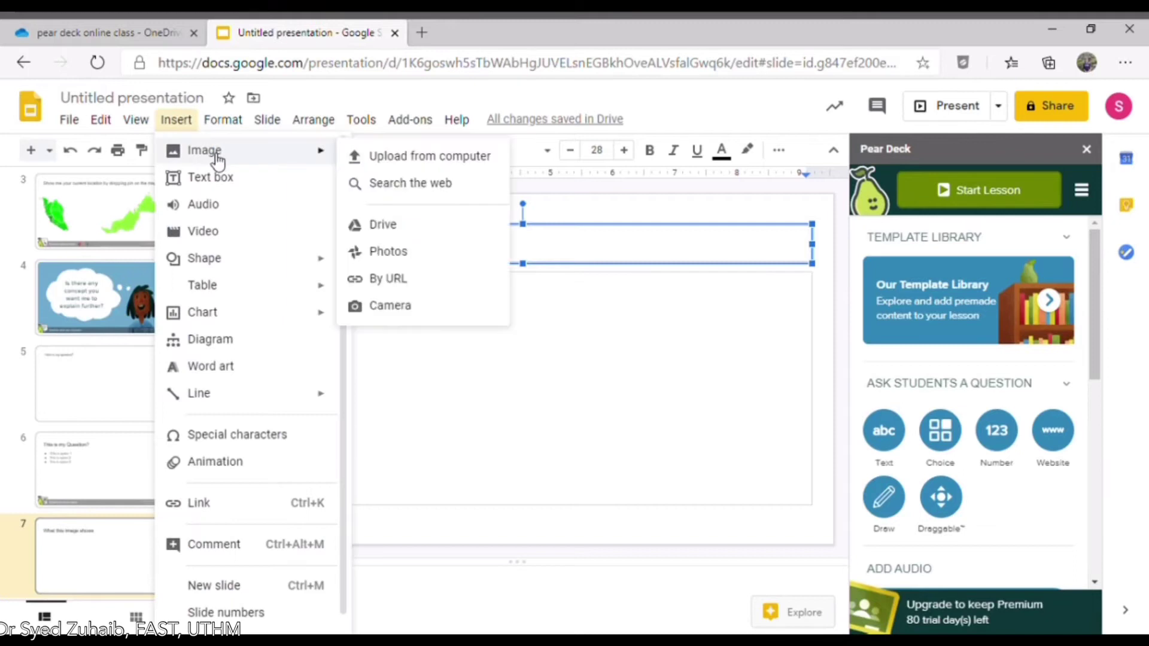
pyautogui.click(401, 190)
pyautogui.press('BackSpace')
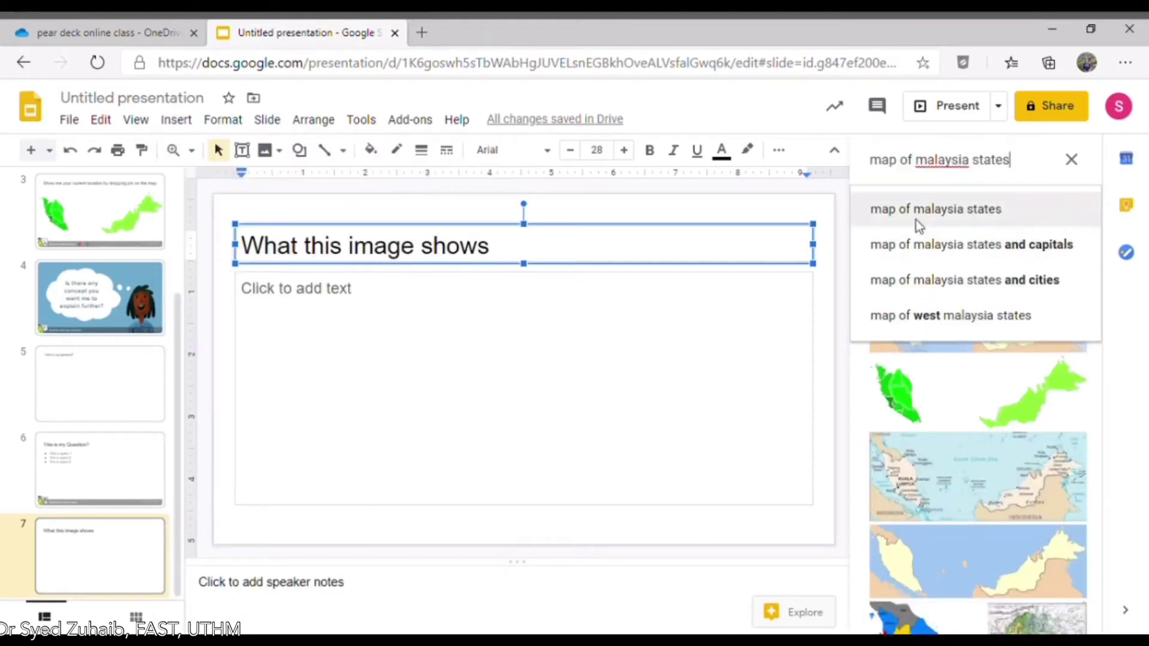
pyautogui.press('BackSpace')
pyautogui.press('BackSpace')
pyautogui.press('BackSpace')
pyautogui.press('BackSpace')
pyautogui.press('BackSpace')
pyautogui.press('BackSpace')
pyautogui.press('BackSpace')
pyautogui.press('BackSpace')
pyautogui.press('BackSpace')
pyautogui.press('BackSpace')
pyautogui.press('BackSpace')
pyautogui.press('BackSpace')
pyautogui.press('BackSpace')
pyautogui.press('BackSpace')
pyautogui.press('BackSpace')
pyautogui.press('BackSpace')
pyautogui.press('BackSpace')
pyautogui.press('BackSpace')
pyautogui.press('BackSpace')
pyautogui.press('BackSpace')
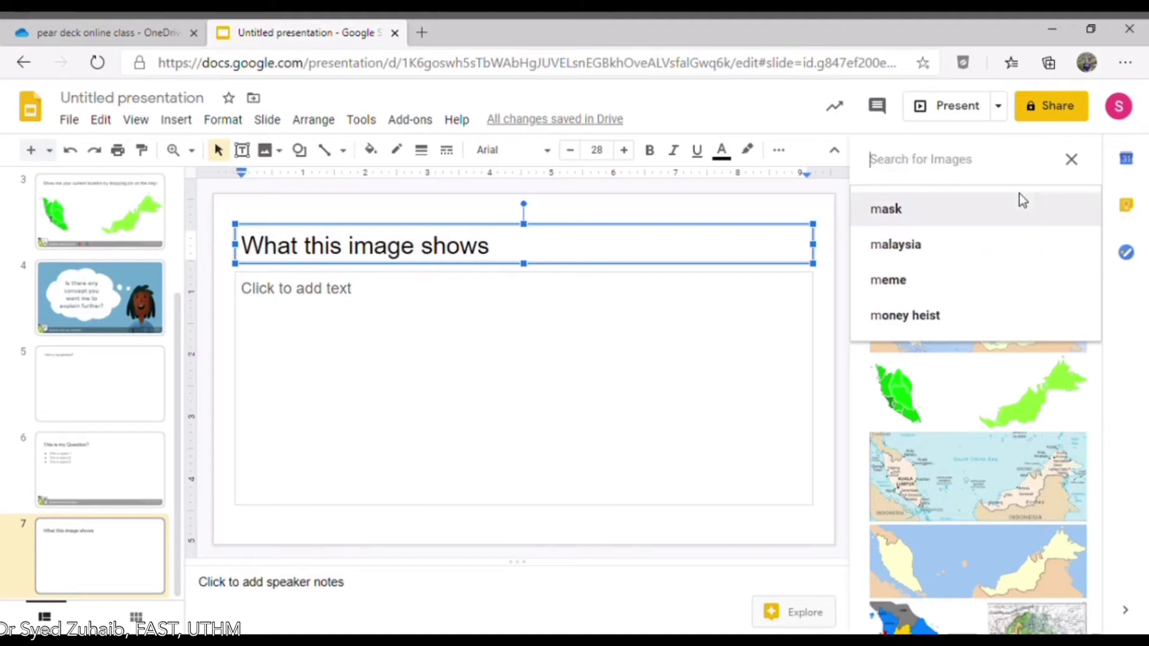
pyautogui.write('black')
pyautogui.press('BackSpace')
pyautogui.press('BackSpace')
pyautogui.write('ack hole')
pyautogui.press('Return')
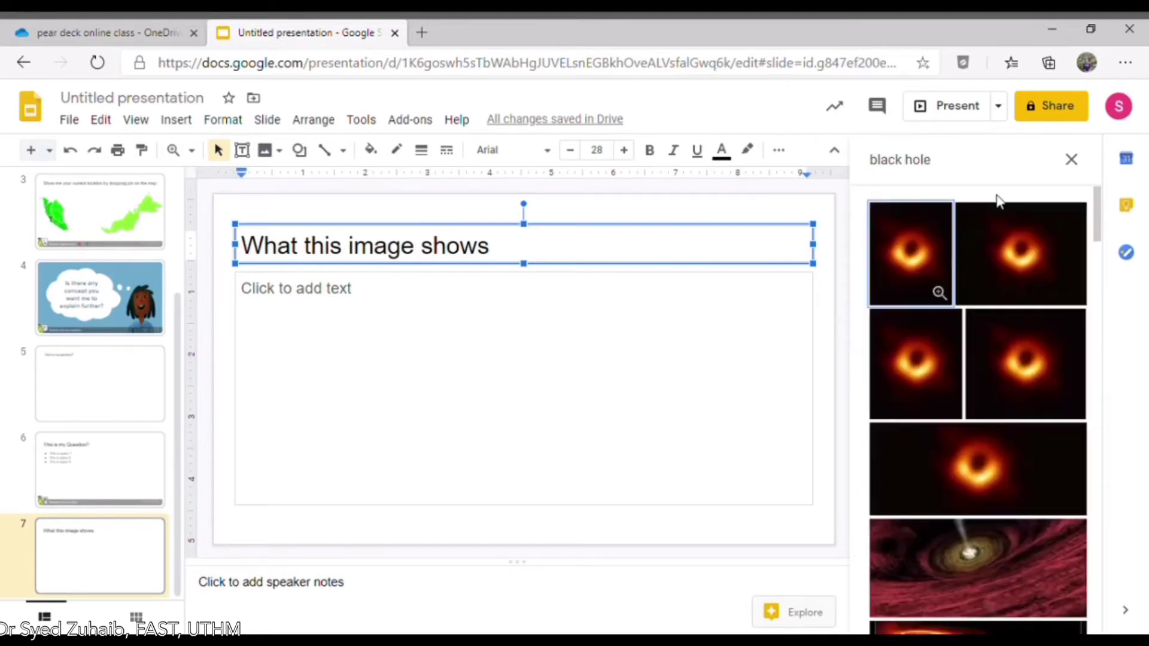
pyautogui.click(926, 239)
pyautogui.click(1049, 612)
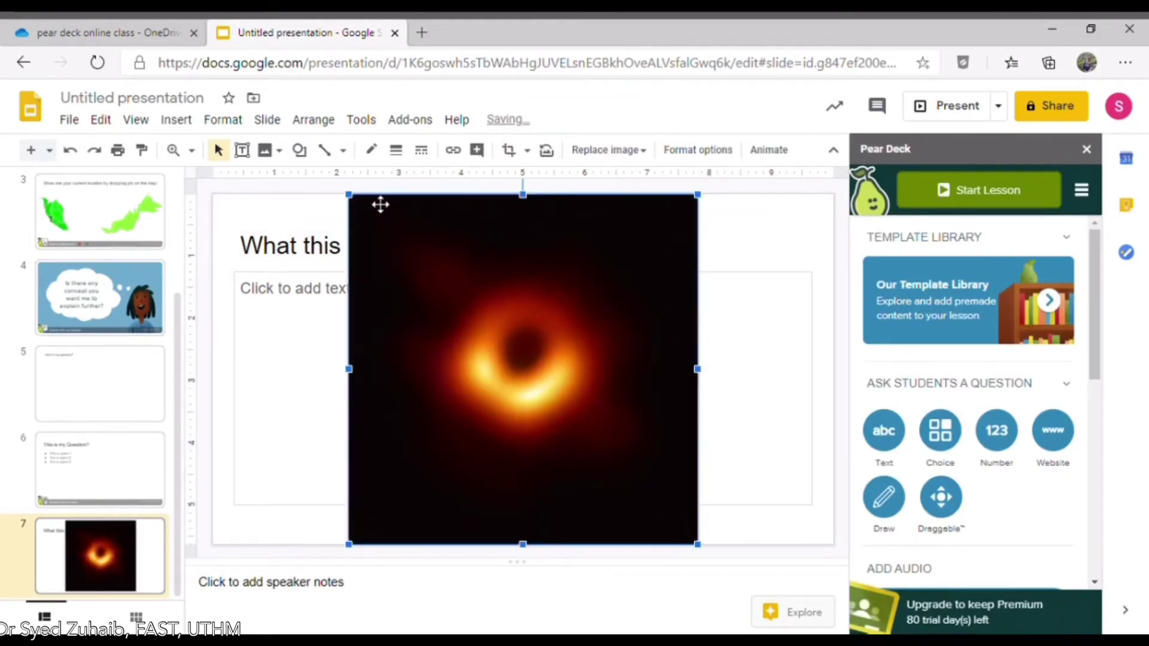
# Shrink the black hole photo, centre it under the title, and apply Pear Deck's Text question.
pyautogui.moveTo(355, 202); pyautogui.dragTo(473, 375)
pyautogui.moveTo(557, 407); pyautogui.dragTo(467, 364)
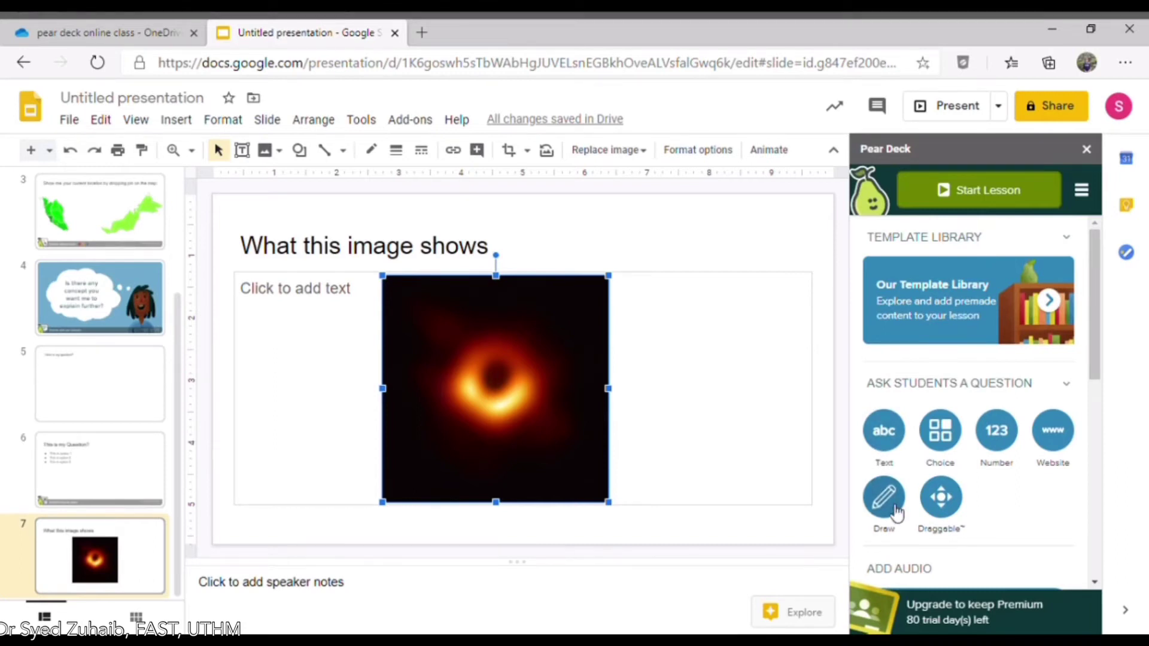
pyautogui.click(884, 431)
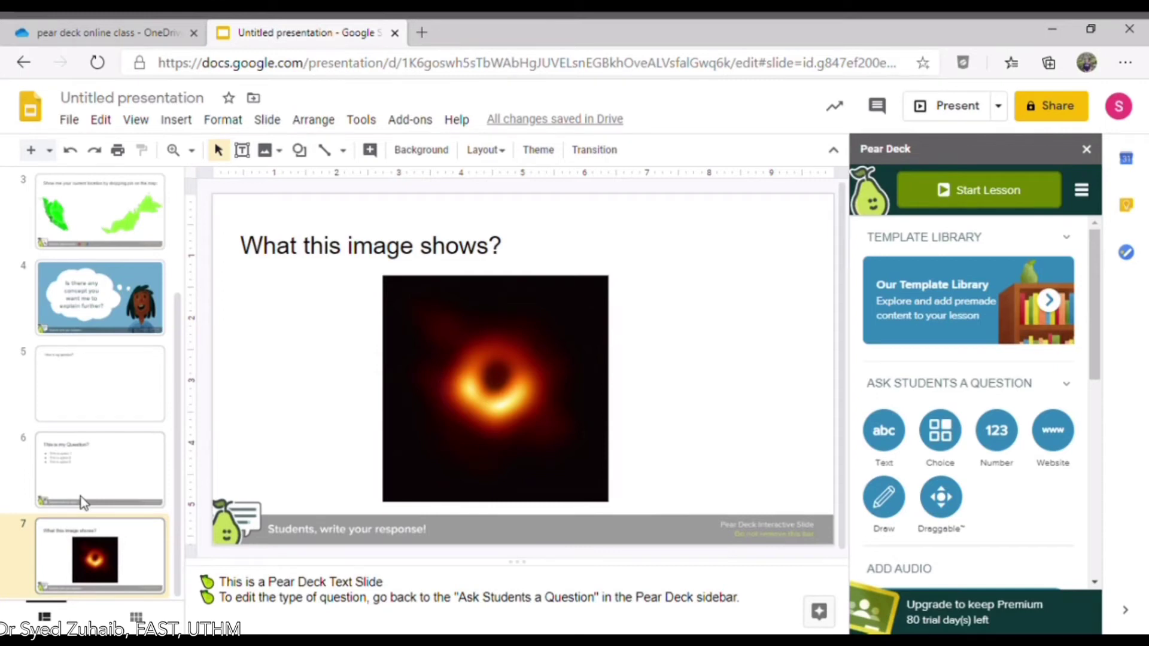
# Create slide 8 and type the title 'Draw a cute smiley on cat', correcting typos.
pyautogui.click(35, 150)
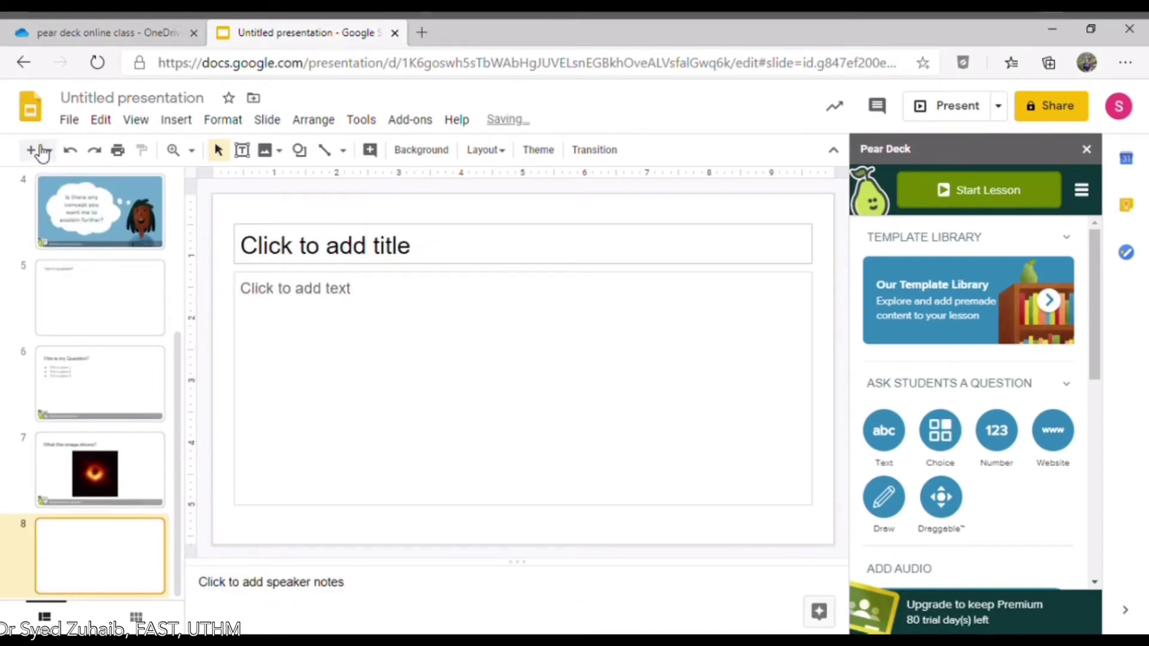
pyautogui.click(339, 255)
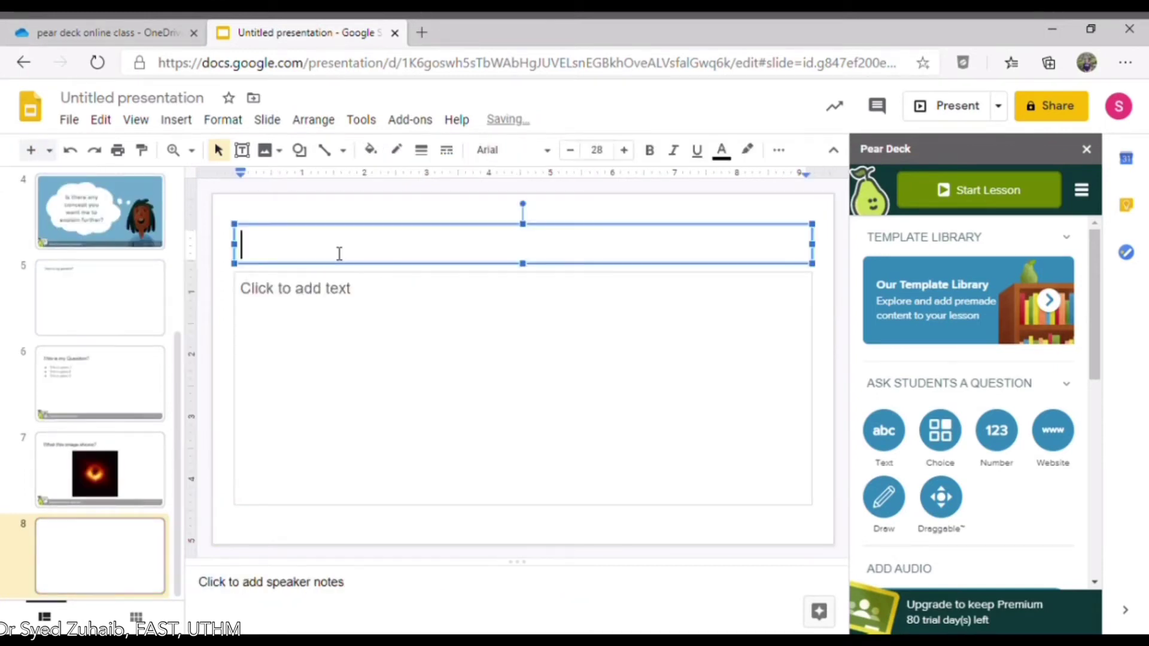
pyautogui.write('Draw a ')
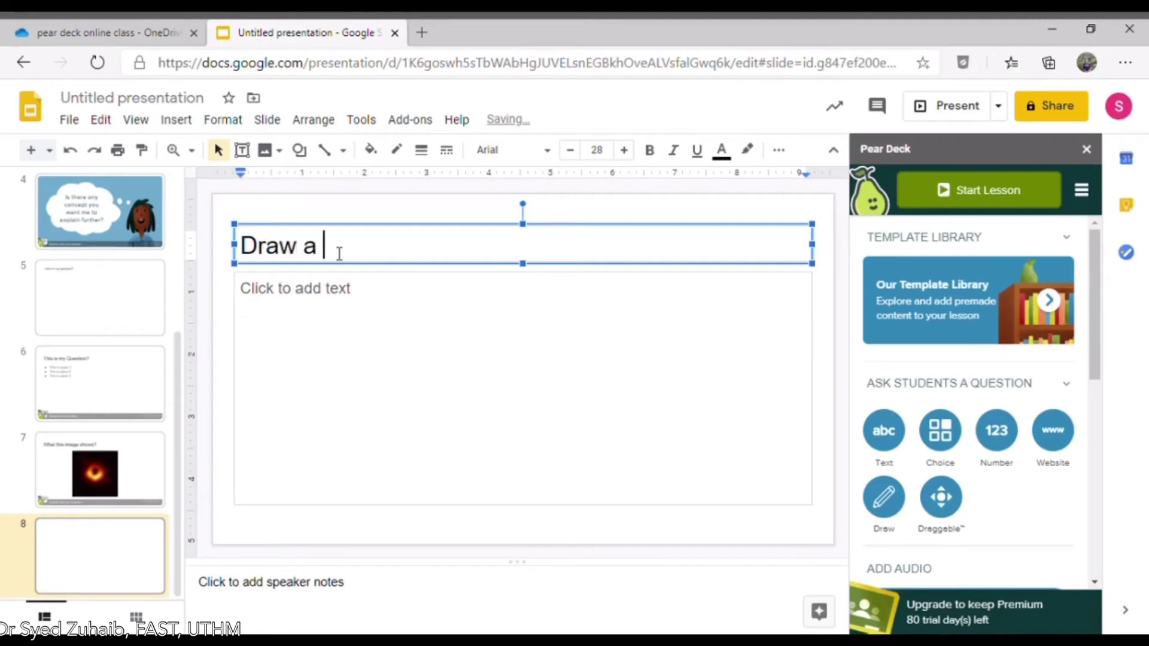
pyautogui.write('cute smile')
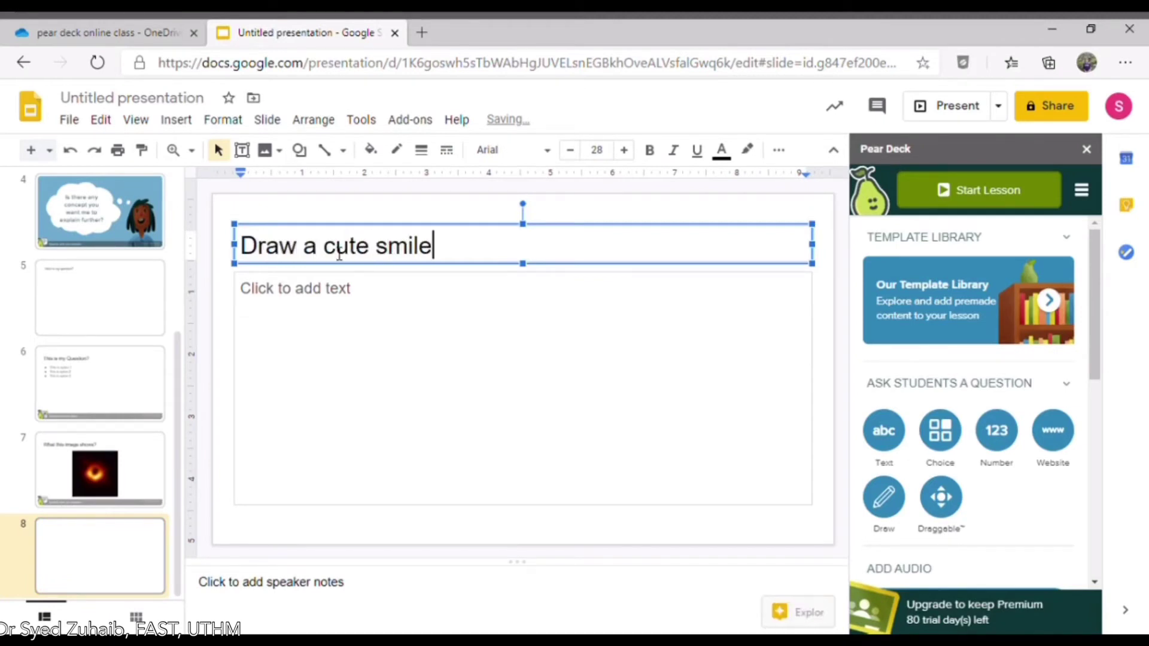
pyautogui.write('y on ')
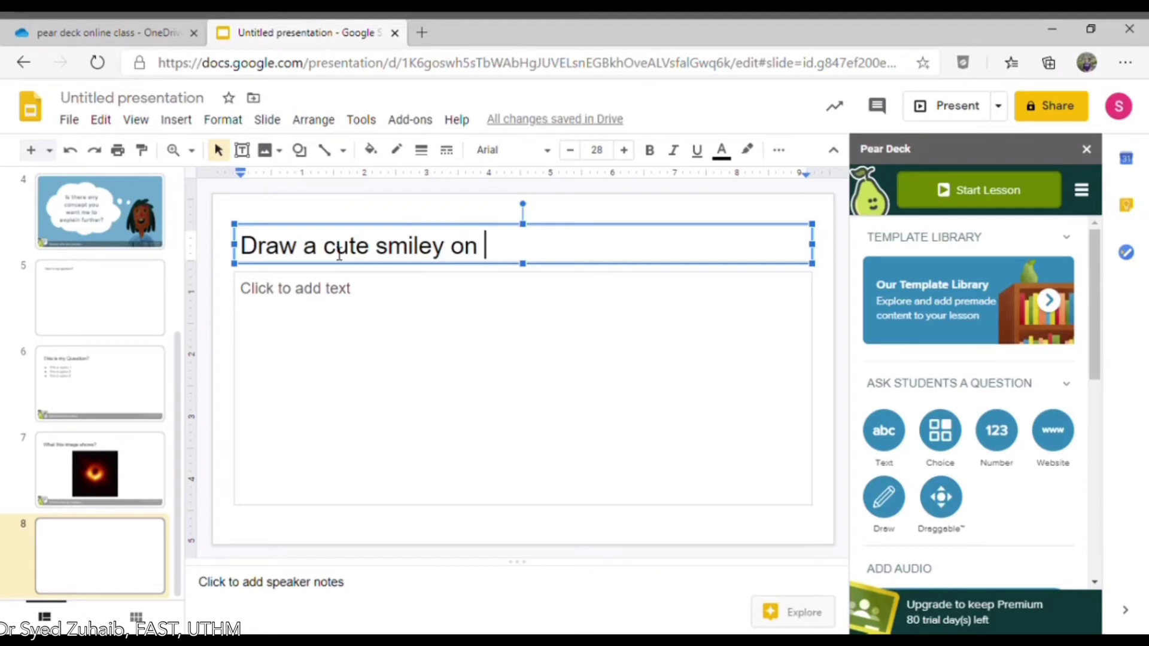
pyautogui.write('cat')
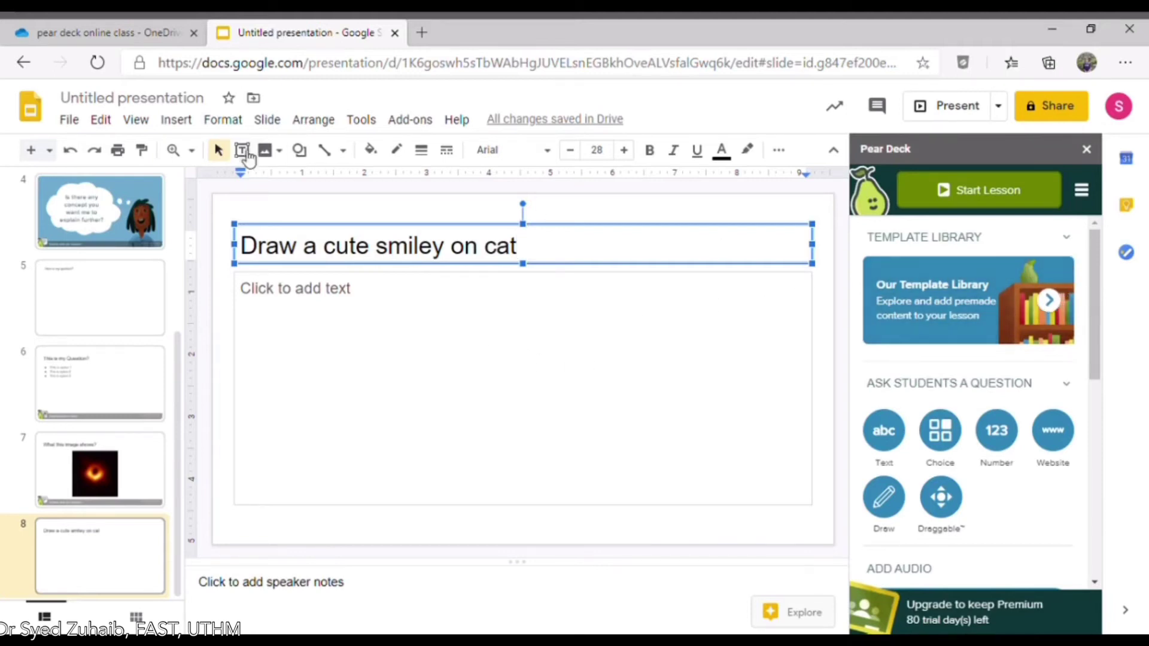
# Insert a grey cat photo from a web search for 'cat', shrunk and placed left under the title.
pyautogui.click(176, 120)
pyautogui.moveTo(209, 157)
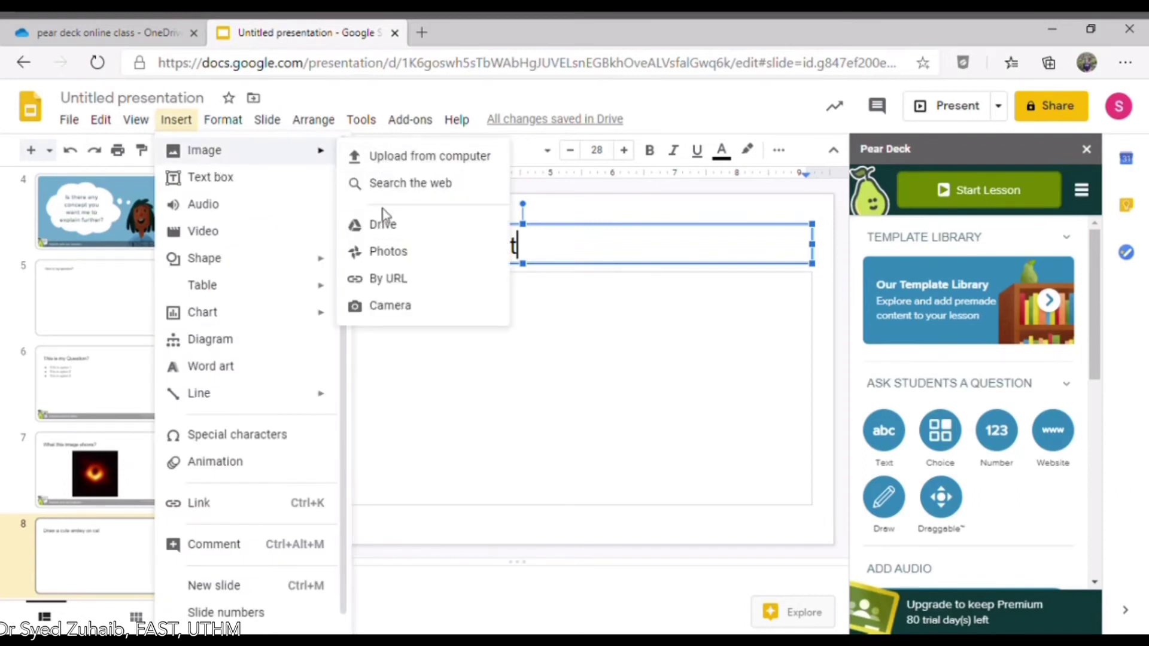
pyautogui.click(389, 185)
pyautogui.press('BackSpace')
pyautogui.press('BackSpace')
pyautogui.press('BackSpace')
pyautogui.press('BackSpace')
pyautogui.press('BackSpace')
pyautogui.press('BackSpace')
pyautogui.press('BackSpace')
pyautogui.press('BackSpace')
pyautogui.press('BackSpace')
pyautogui.write('ca')
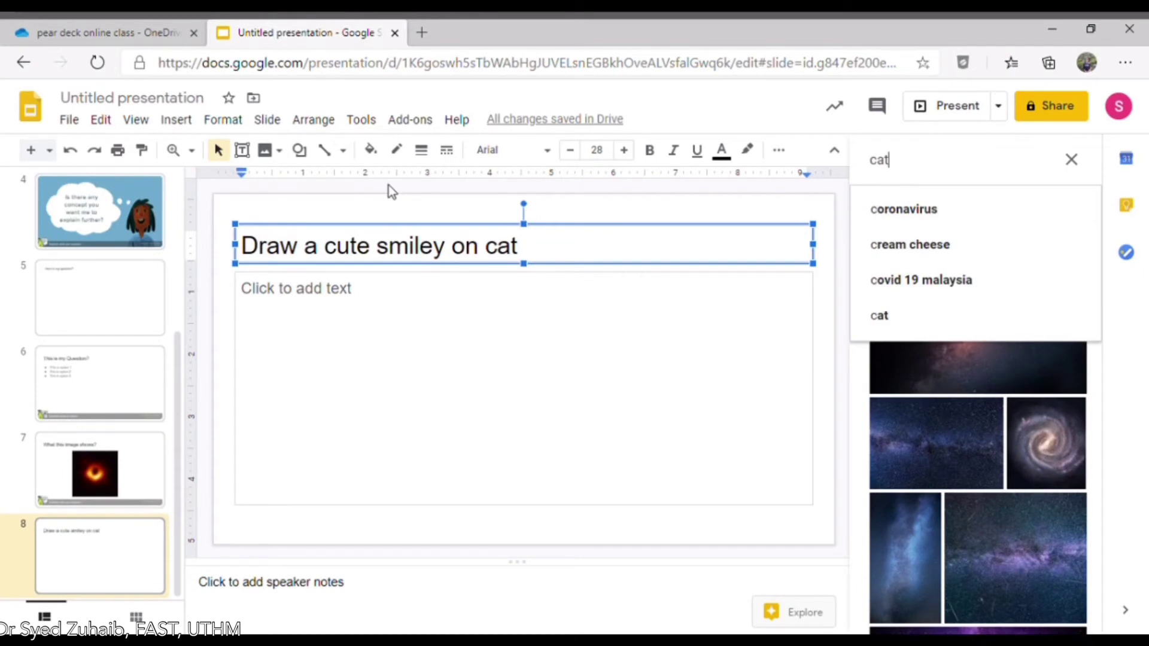
pyautogui.write('t')
pyautogui.press('Return')
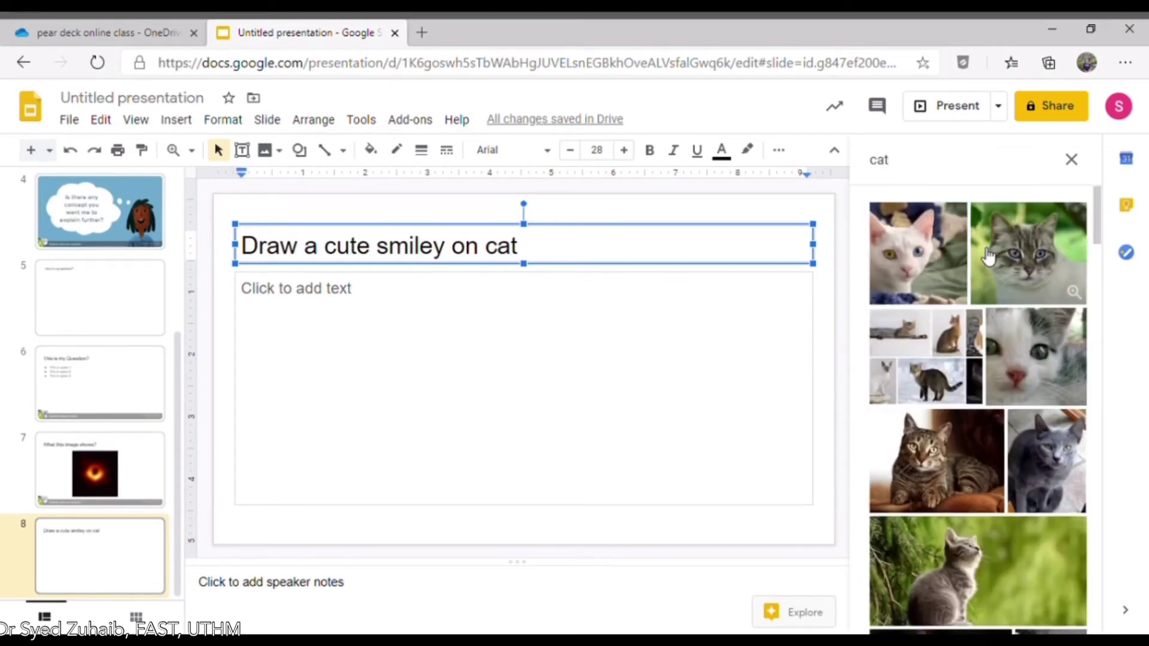
pyautogui.click(989, 257)
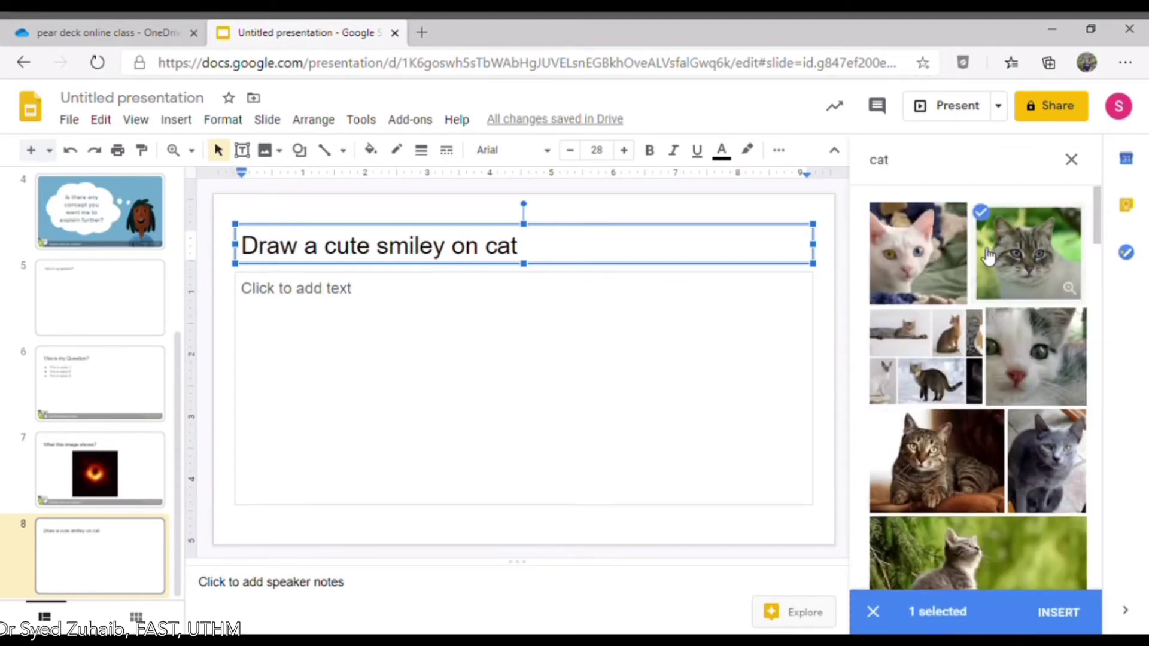
pyautogui.click(1054, 615)
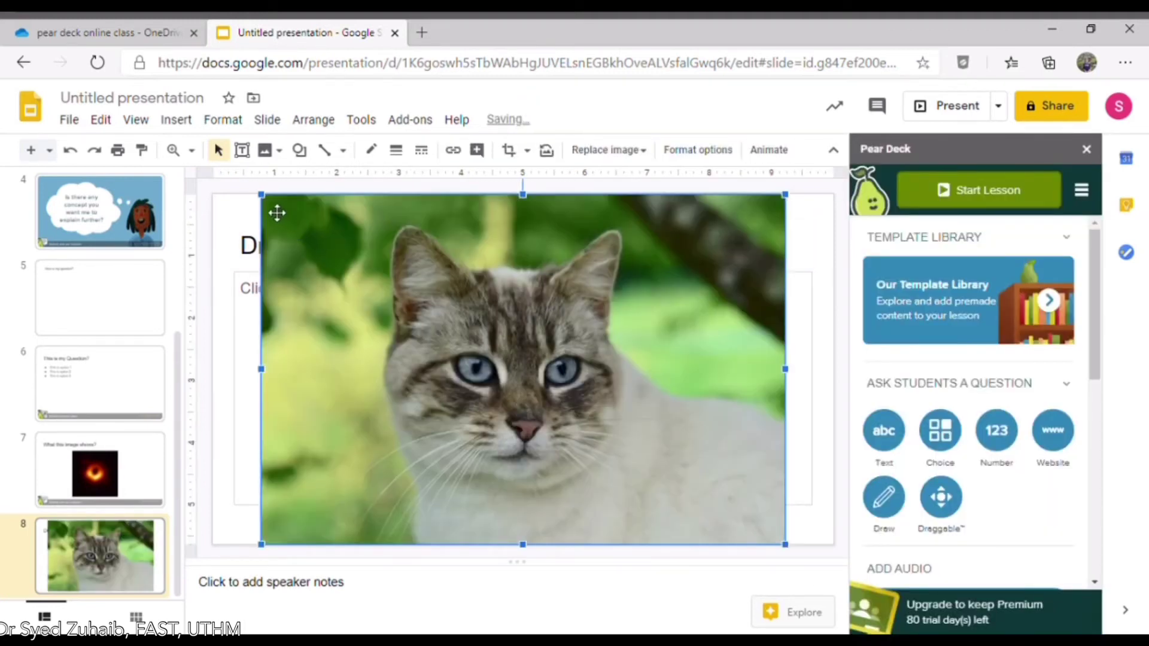
pyautogui.moveTo(265, 201); pyautogui.dragTo(518, 364)
pyautogui.moveTo(613, 421); pyautogui.dragTo(348, 352)
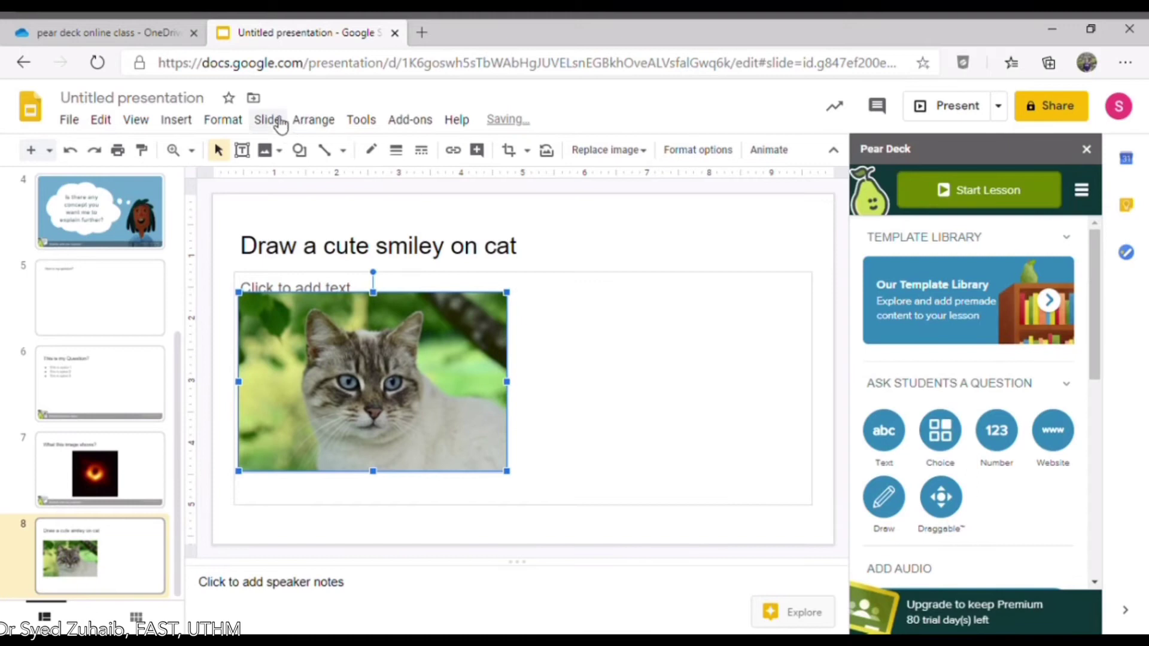
# Insert a 'sheep' web-search photo, sized and placed right of the cat, and delete the empty placeholder.
pyautogui.click(178, 126)
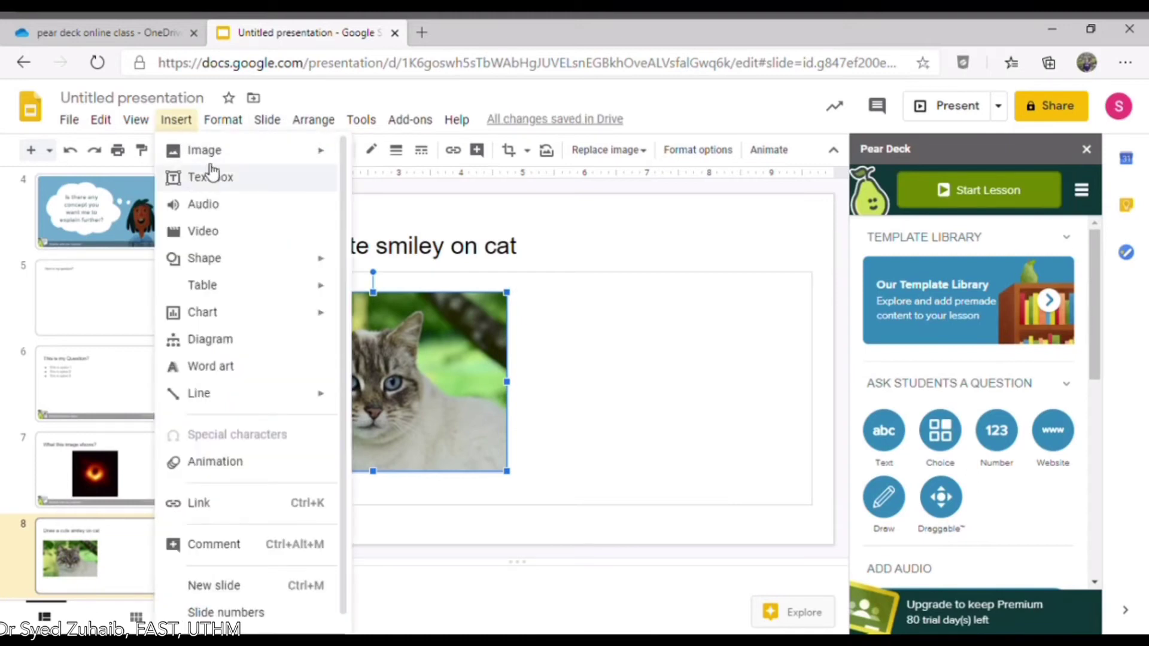
pyautogui.moveTo(293, 153)
pyautogui.click(430, 185)
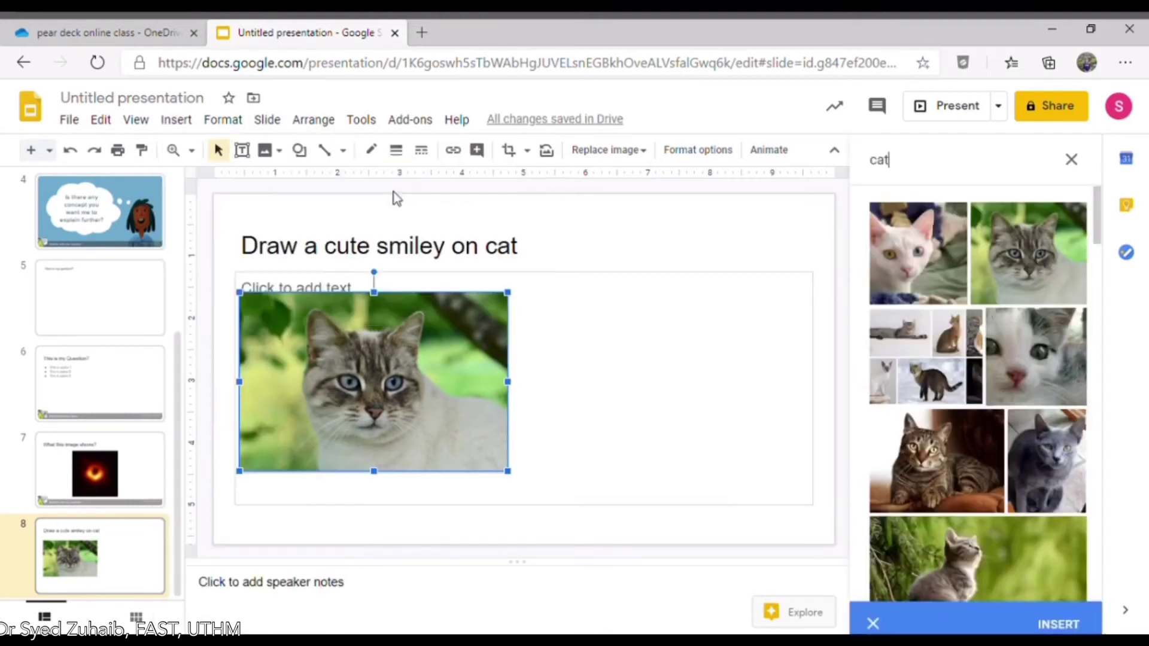
pyautogui.press('BackSpace')
pyautogui.press('BackSpace')
pyautogui.press('BackSpace')
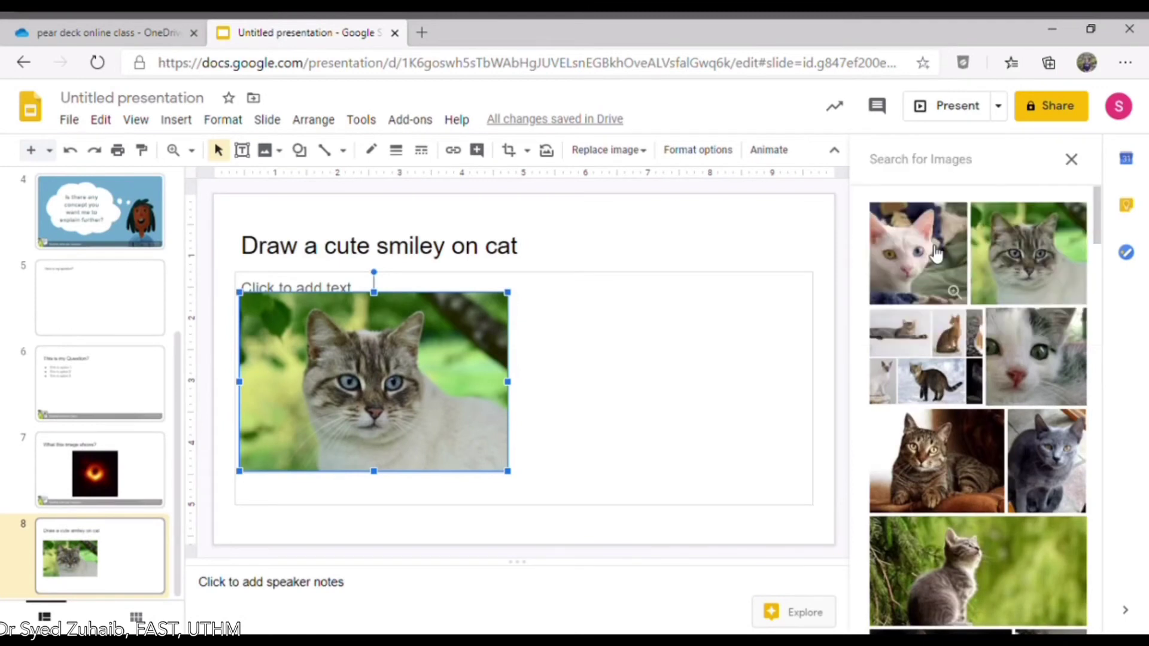
pyautogui.write('sheep')
pyautogui.press('Return')
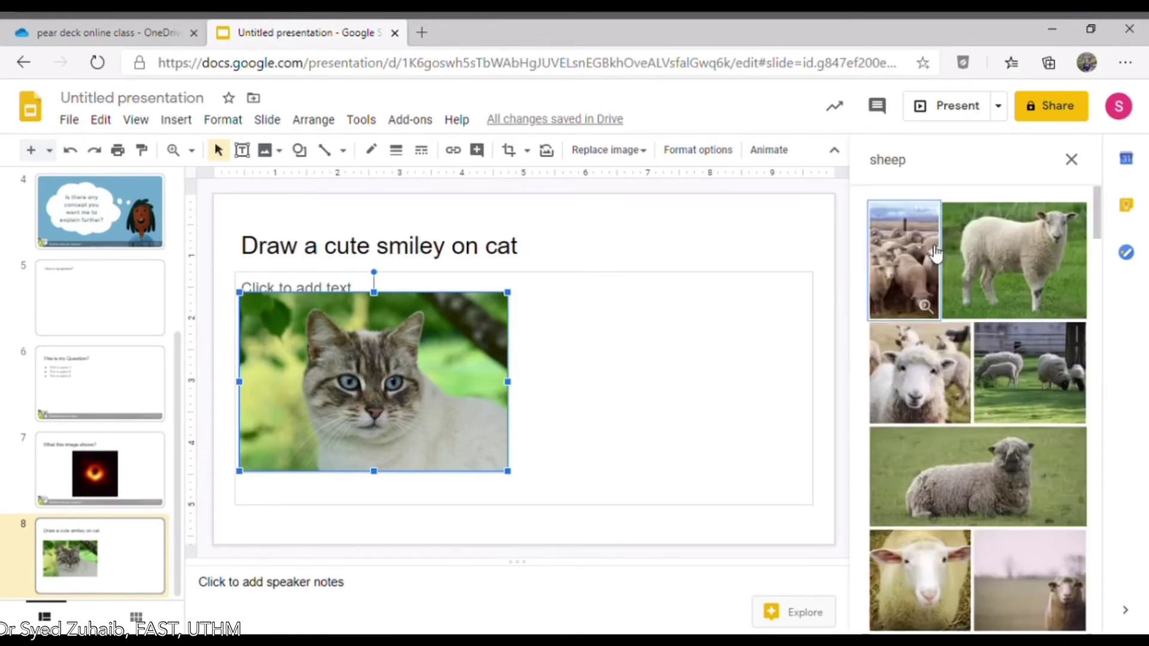
pyautogui.click(940, 367)
pyautogui.click(1057, 612)
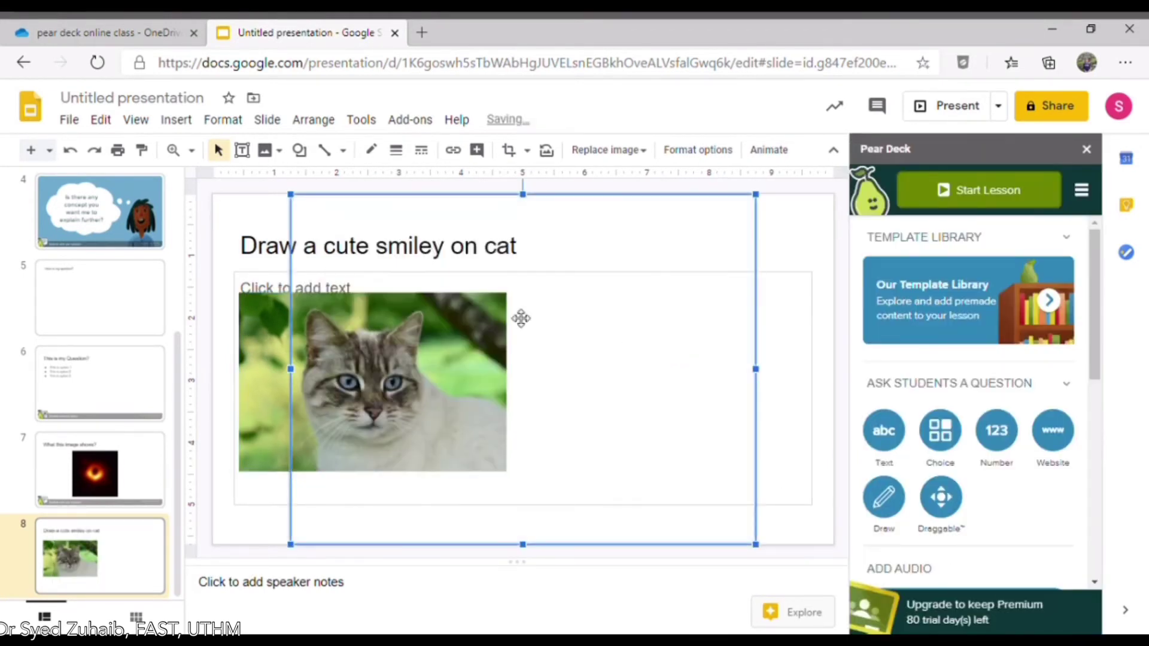
pyautogui.moveTo(292, 196); pyautogui.dragTo(441, 307)
pyautogui.moveTo(550, 392); pyautogui.dragTo(698, 331)
pyautogui.moveTo(520, 276); pyautogui.dragTo(546, 297)
pyautogui.moveTo(601, 339); pyautogui.dragTo(574, 325)
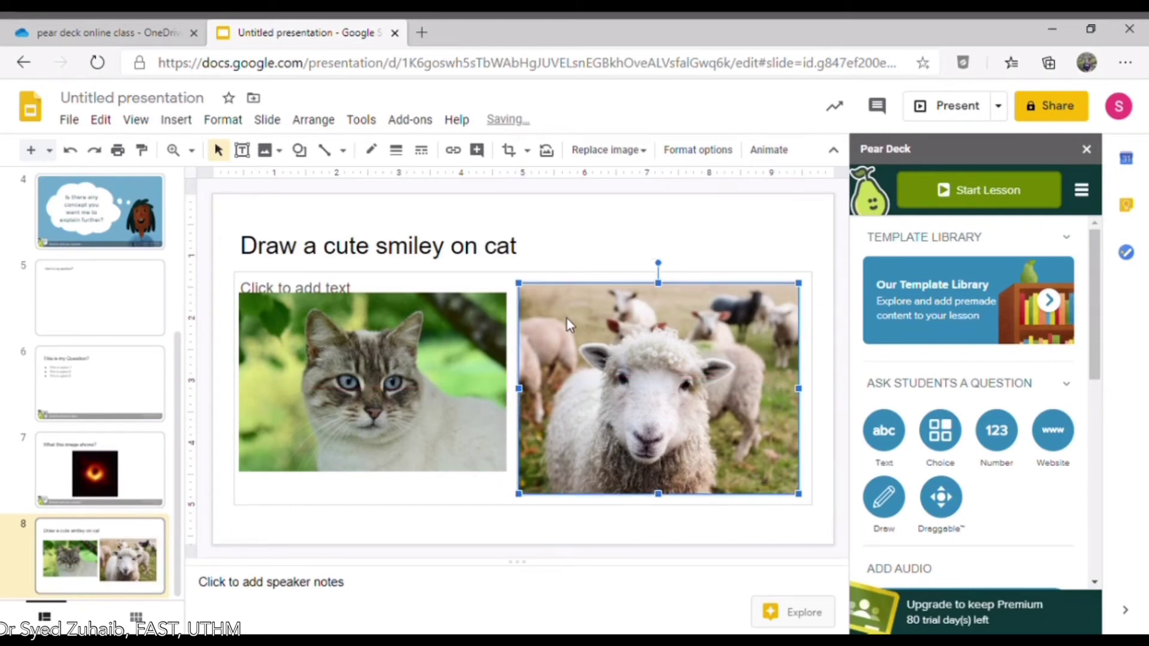
pyautogui.click(488, 278)
pyautogui.press('Delete')
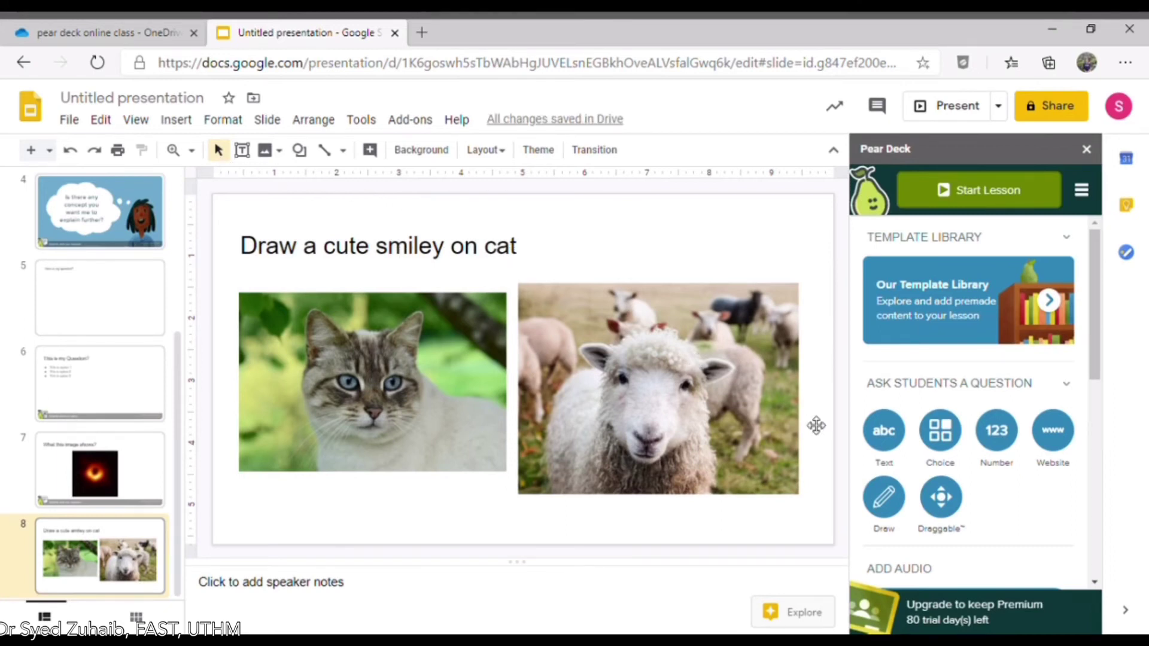
# Apply Pear Deck's Draw question to slide 8 so students can draw anywhere on it.
pyautogui.click(892, 497)
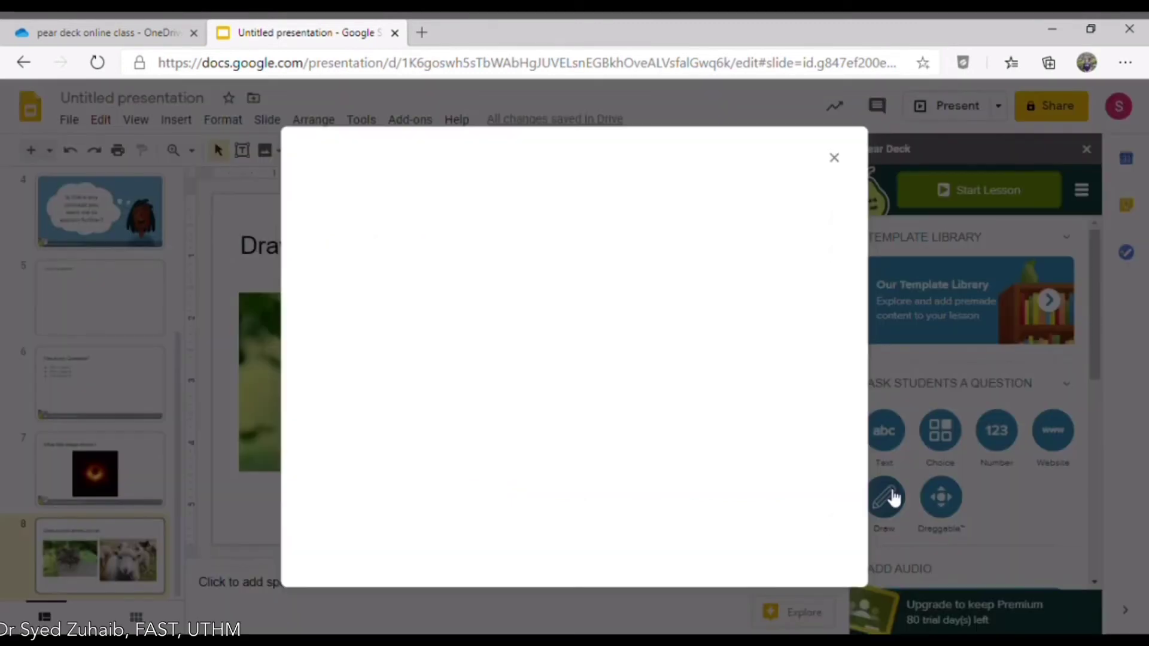
pyautogui.click(378, 507)
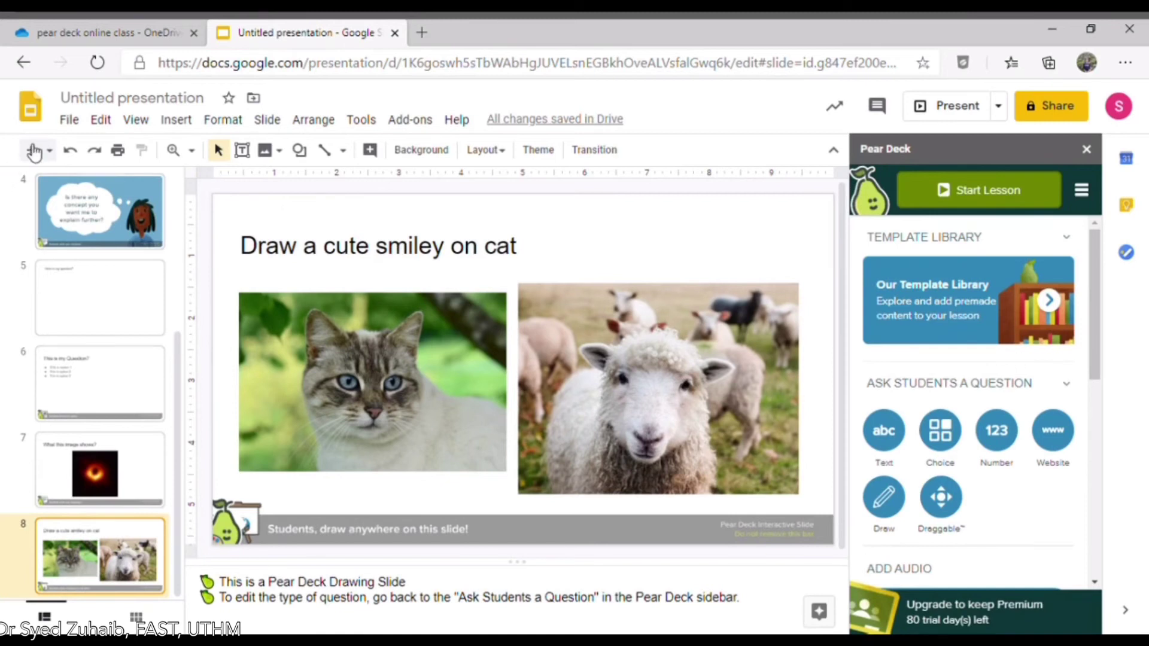
# Add a new slide 9 titled "Let's take a look at this website".
pyautogui.click(31, 151)
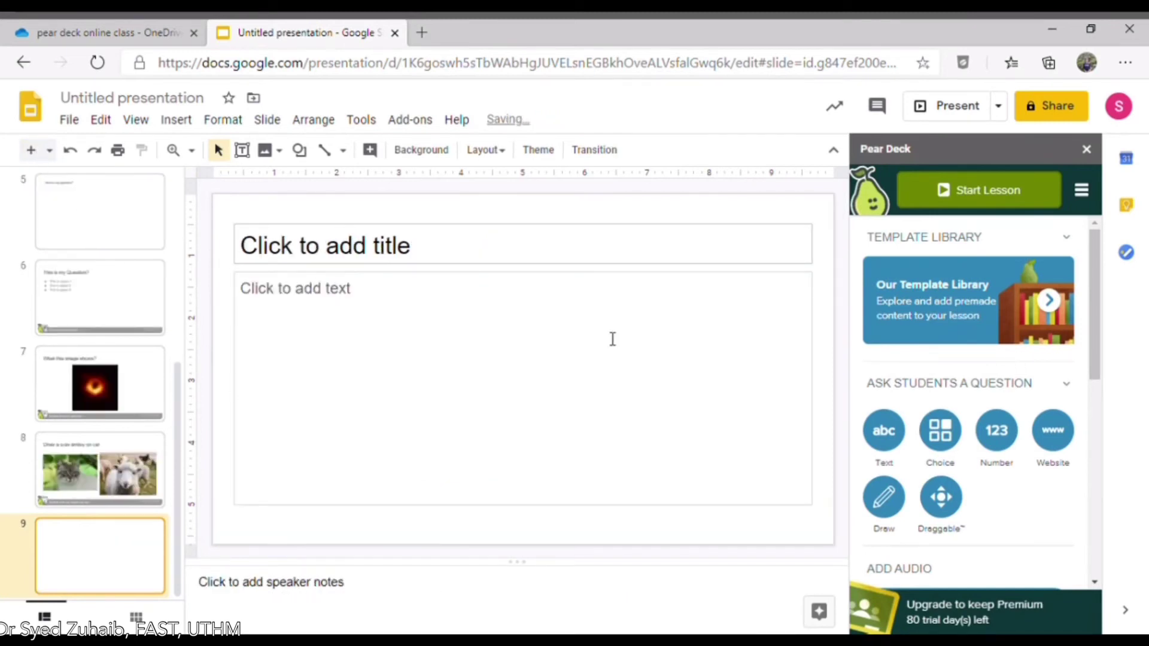
pyautogui.click(534, 257)
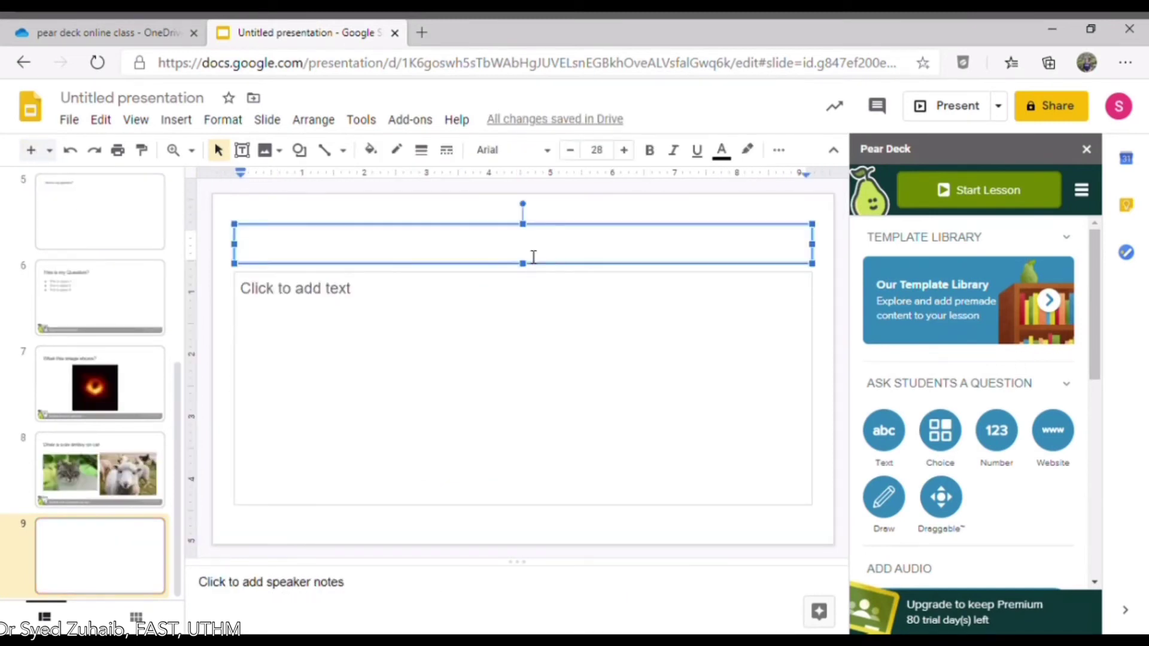
pyautogui.write('Let')
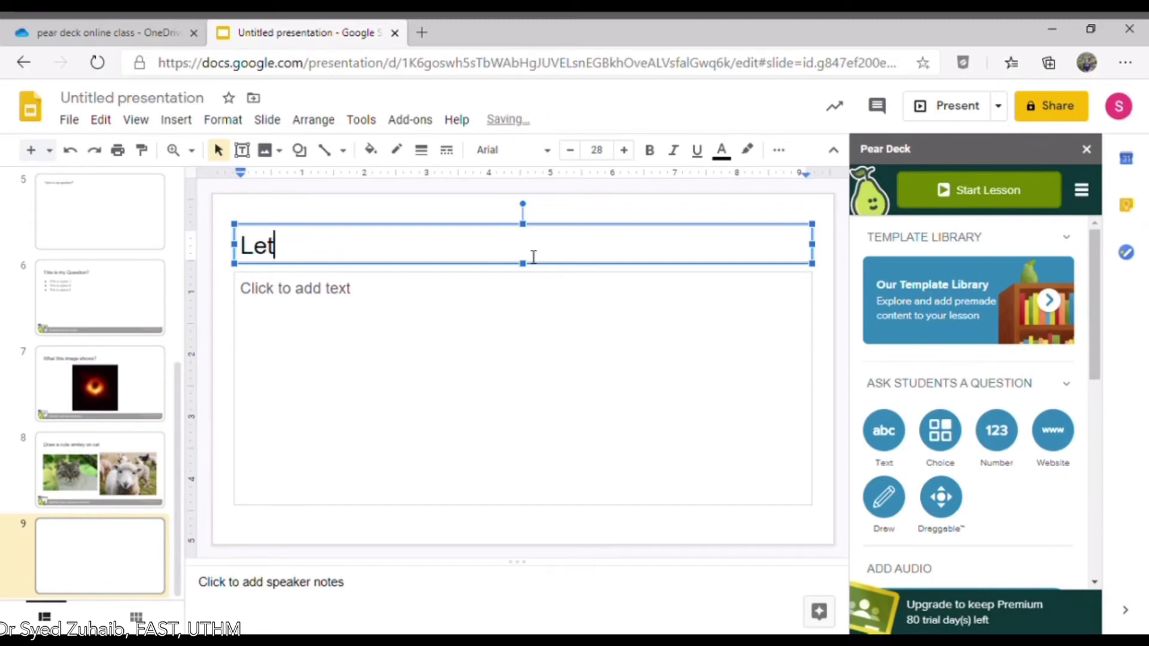
pyautogui.write("'s's ")
pyautogui.write('take a ')
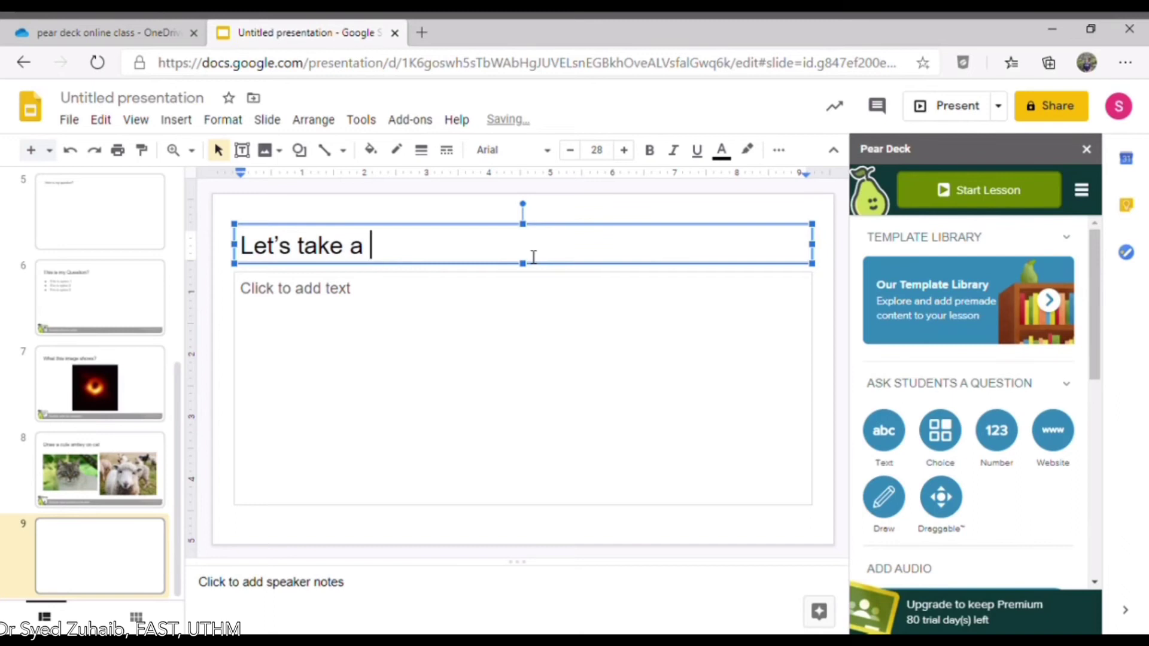
pyautogui.write('look ')
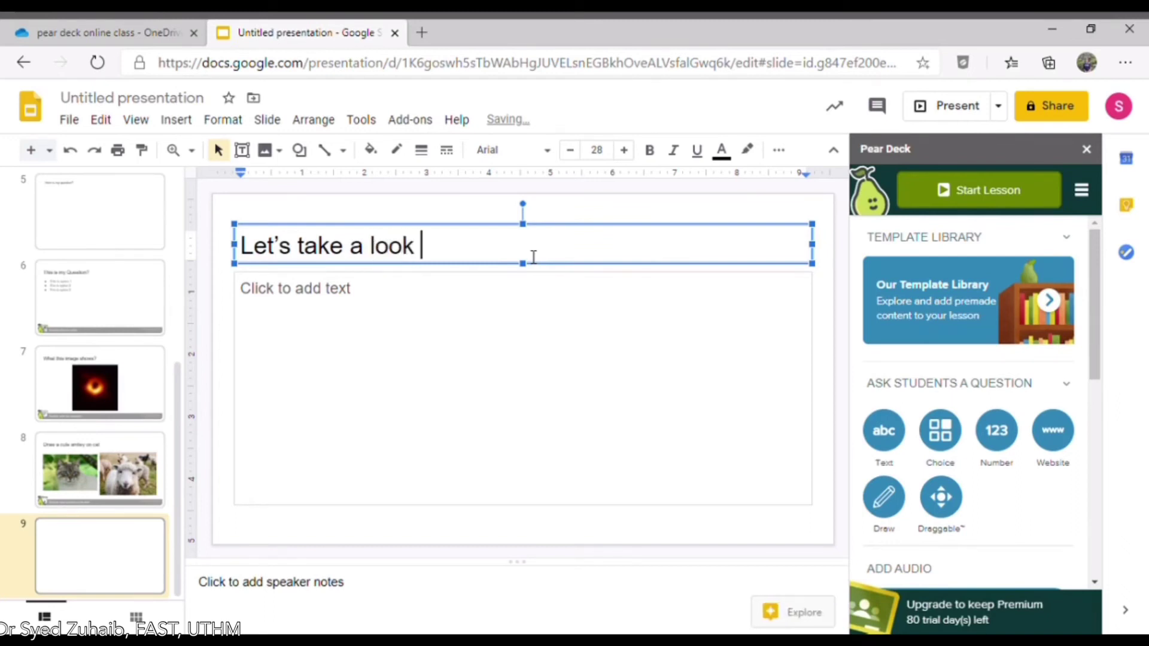
pyautogui.write('at this web')
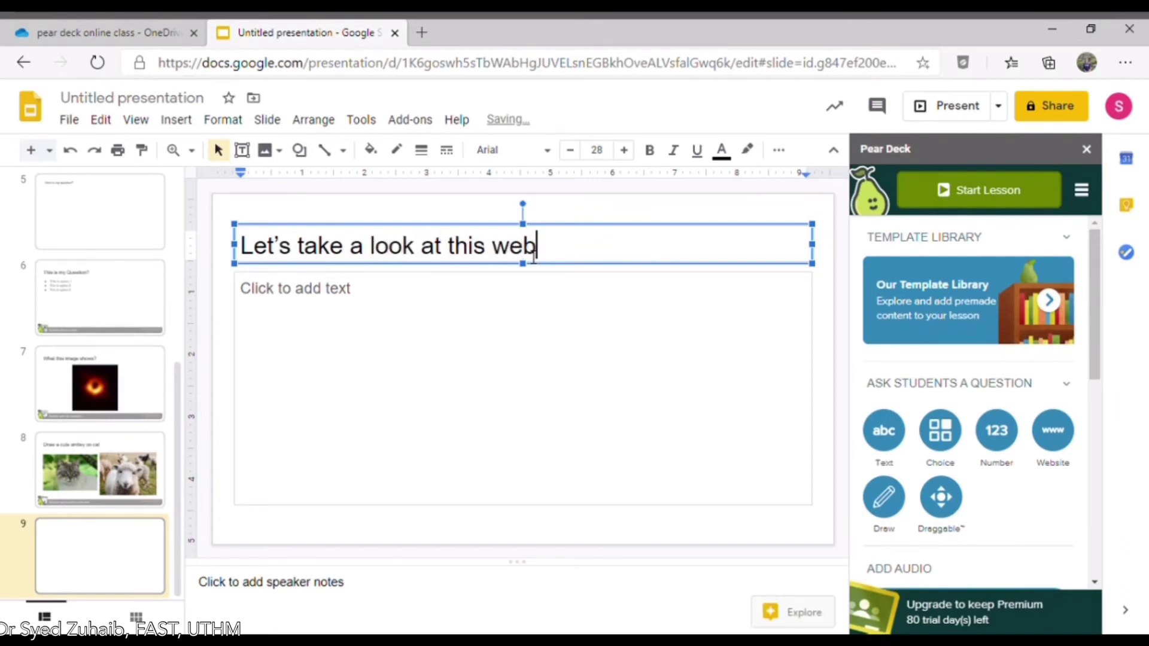
pyautogui.write('site')
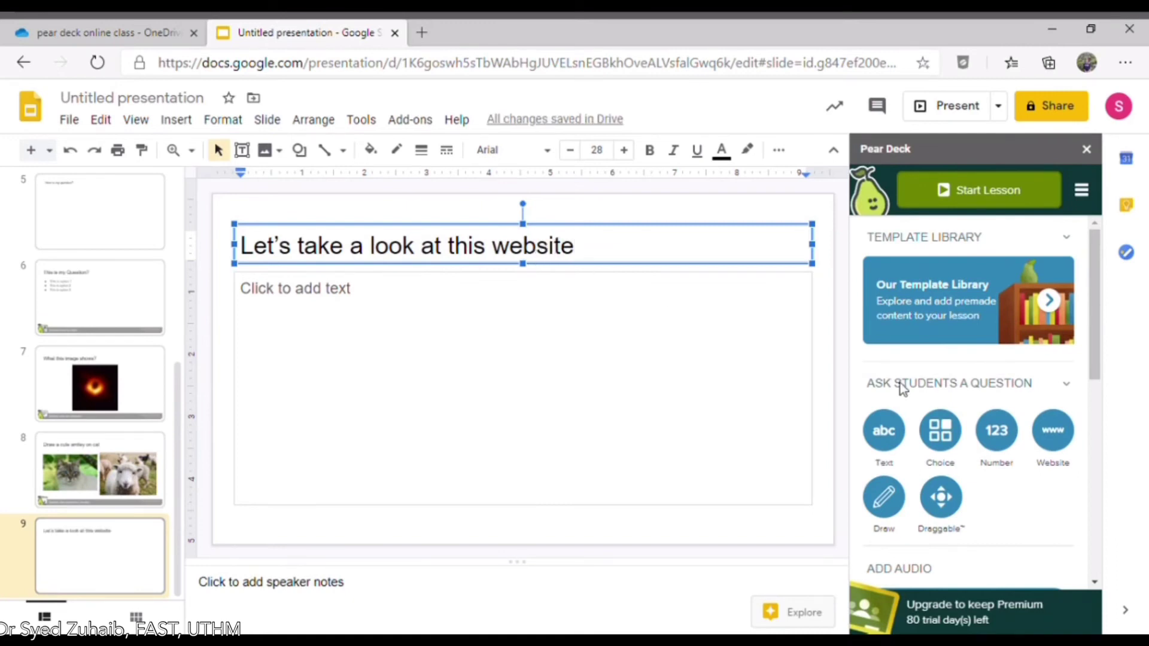
# Attach a Pear Deck Website question showing app.peardeck.com to slide 9.
pyautogui.click(1053, 431)
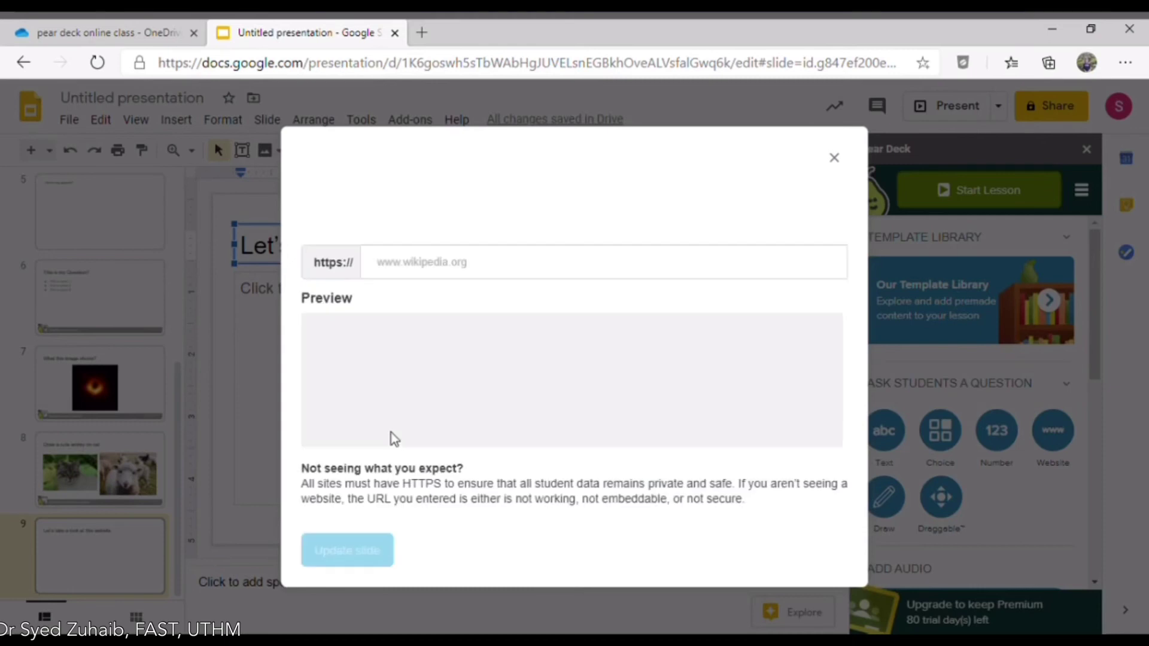
pyautogui.click(382, 267)
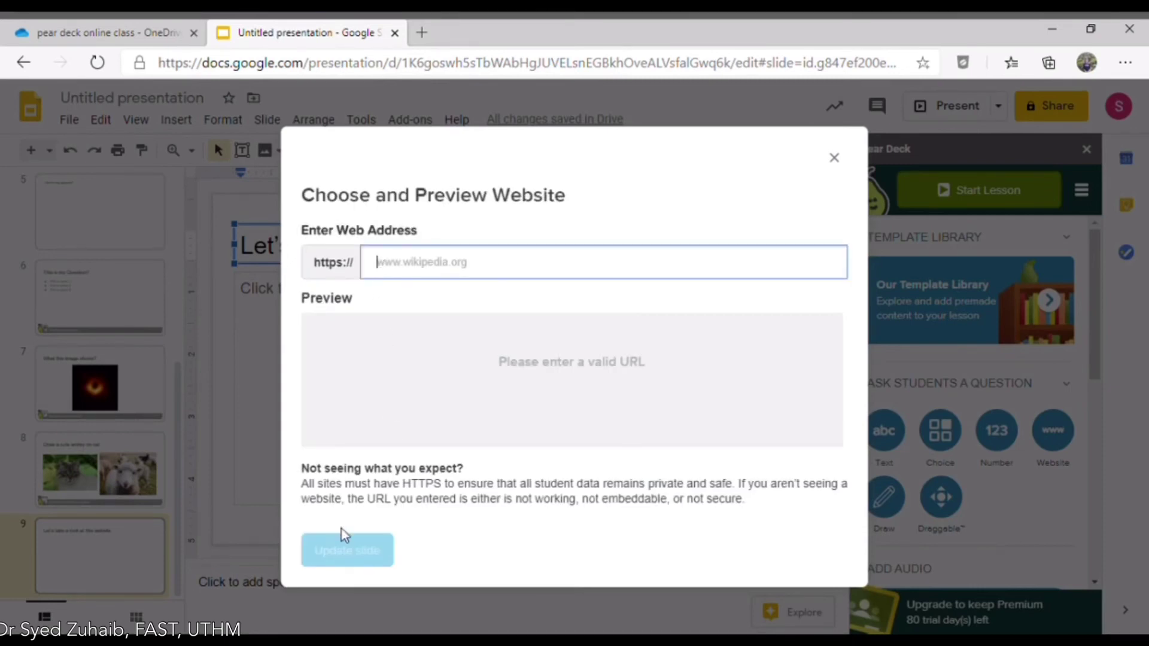
pyautogui.write('app.')
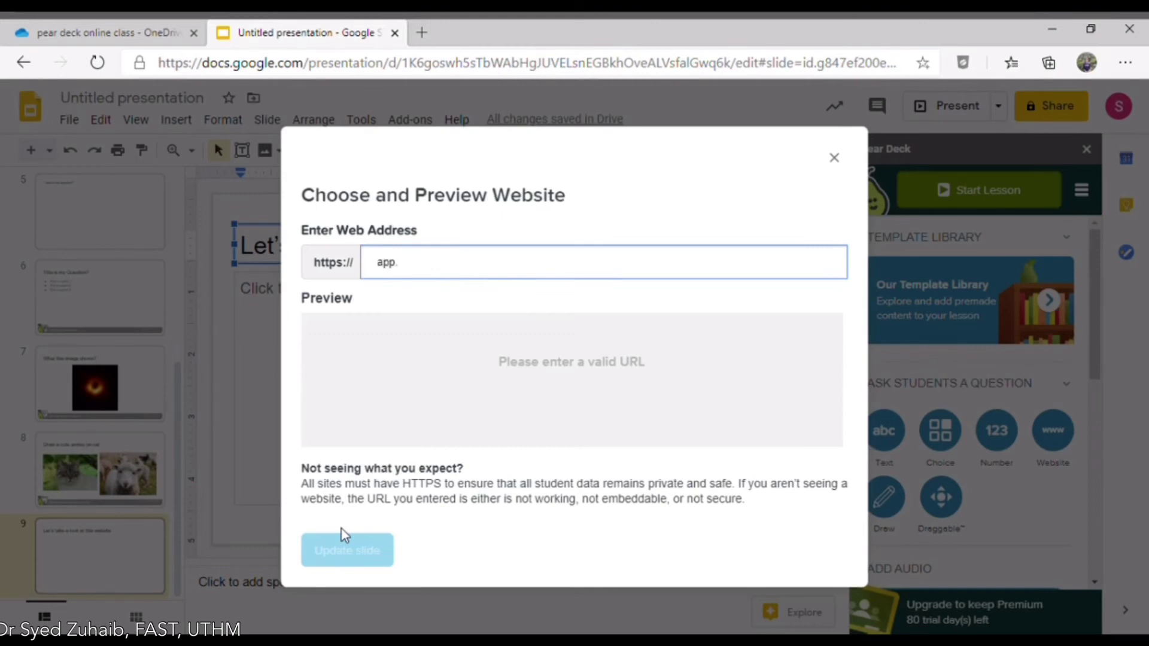
pyautogui.write('peardeck.com')
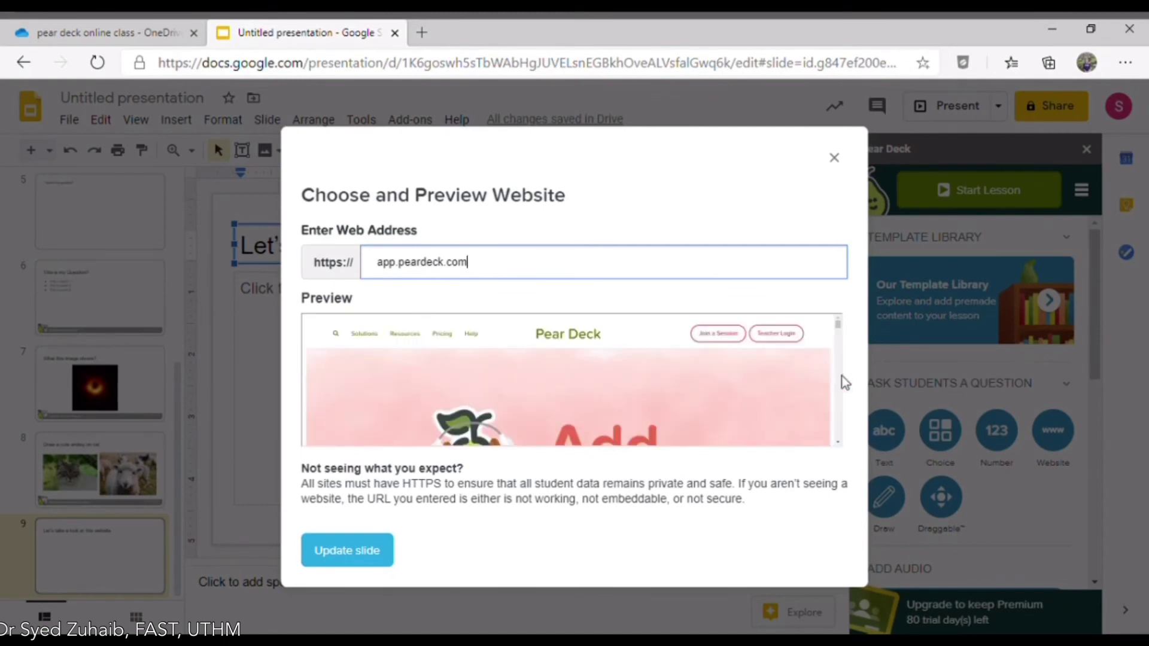
pyautogui.scroll(-4, 763, 378)
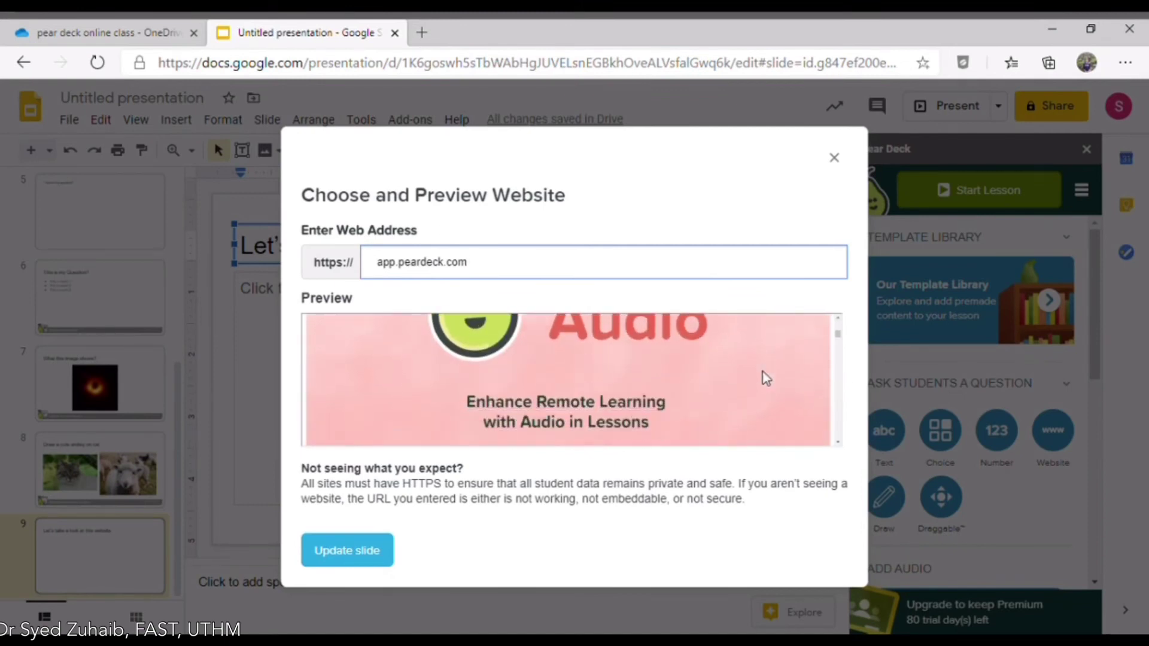
pyautogui.scroll(-5, 766, 378)
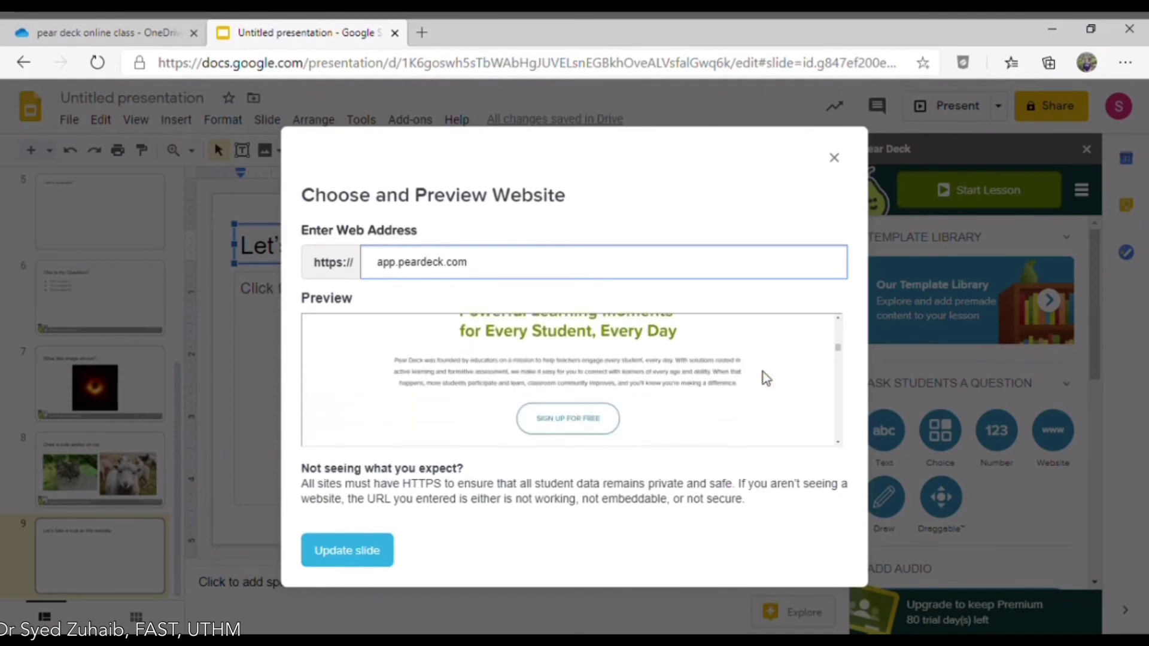
pyautogui.scroll(-4, 766, 378)
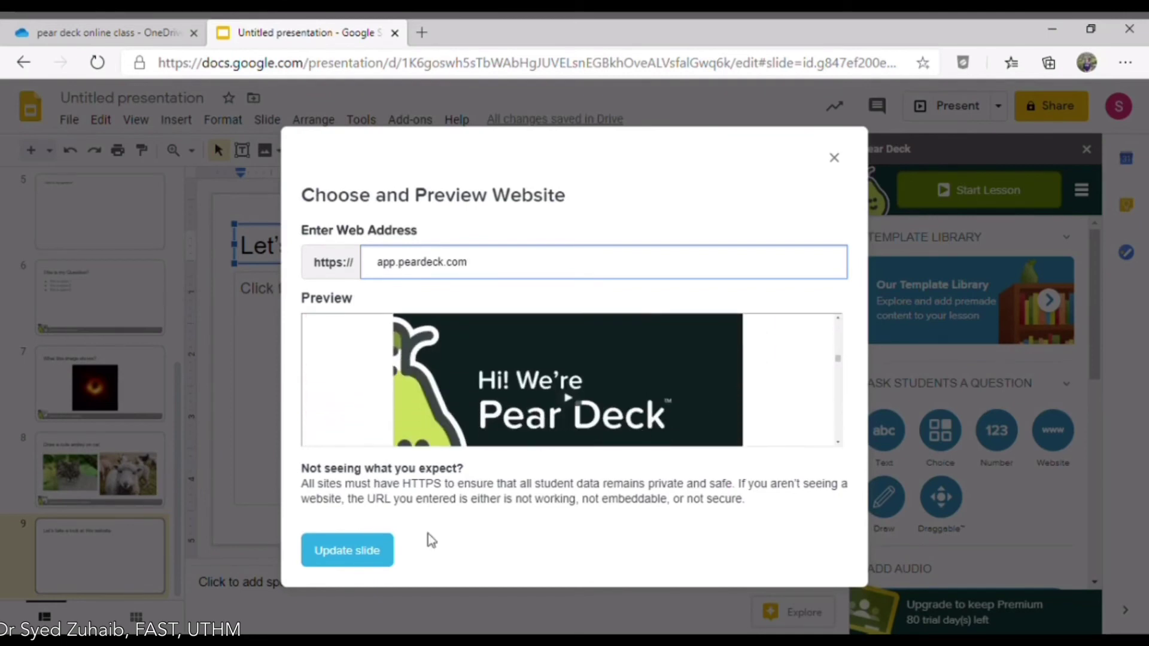
pyautogui.click(367, 550)
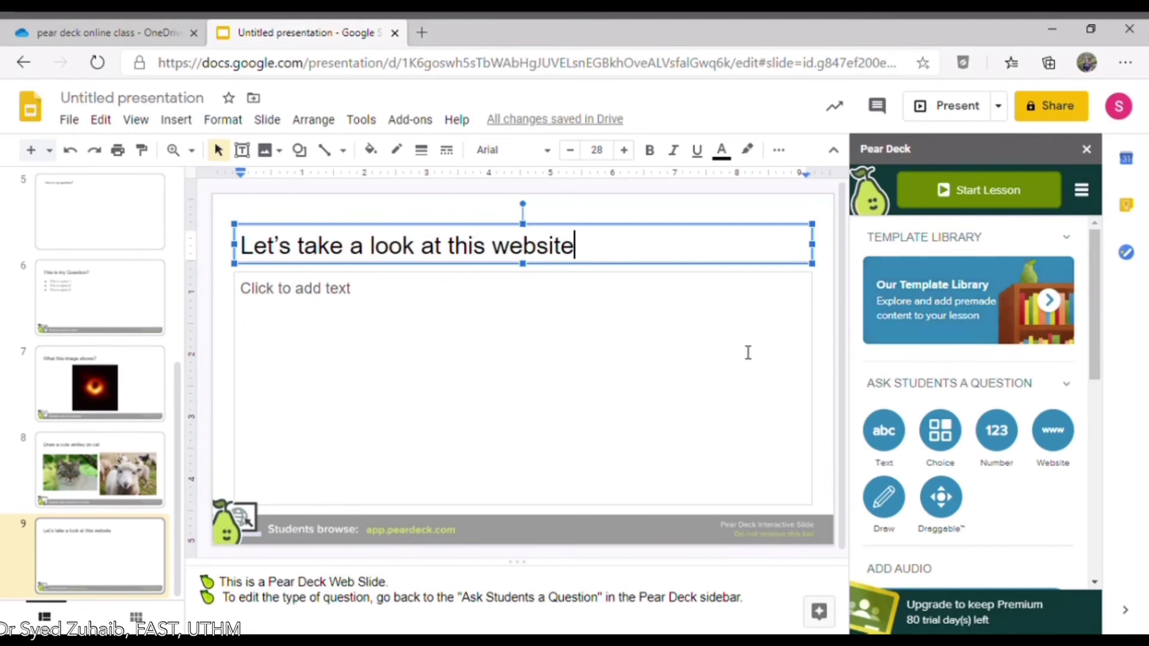
# Insert the End of Lesson draggable template "How well did you like this lesson?" as slide 10.
pyautogui.click(911, 338)
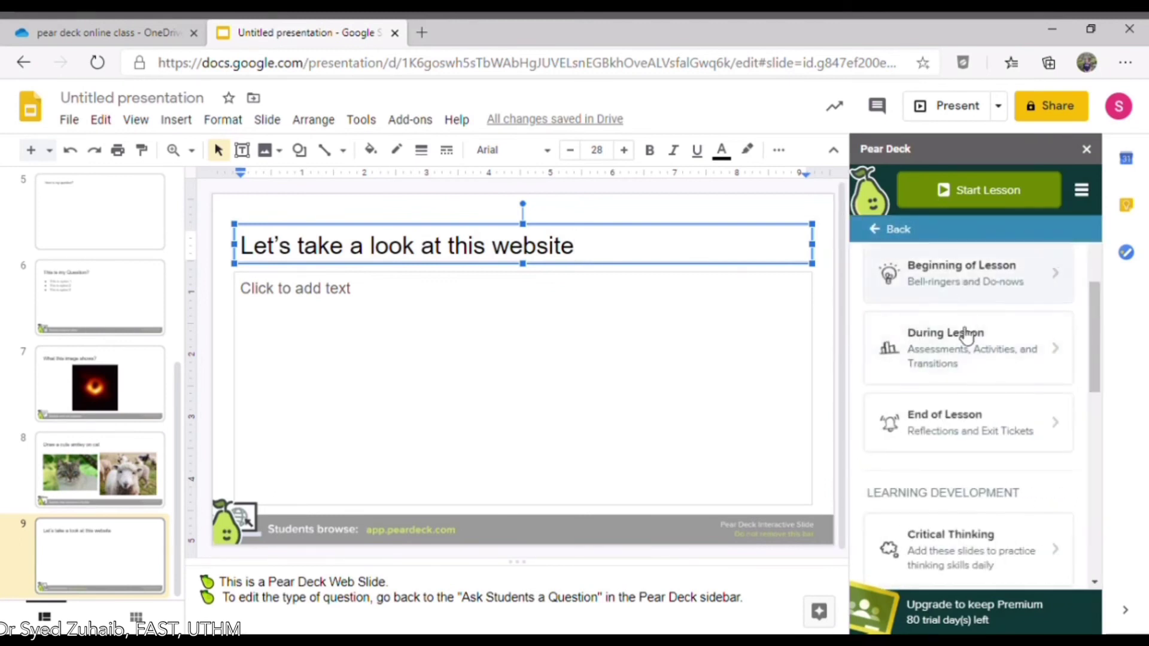
pyautogui.click(968, 435)
pyautogui.scroll(-5, 970, 435)
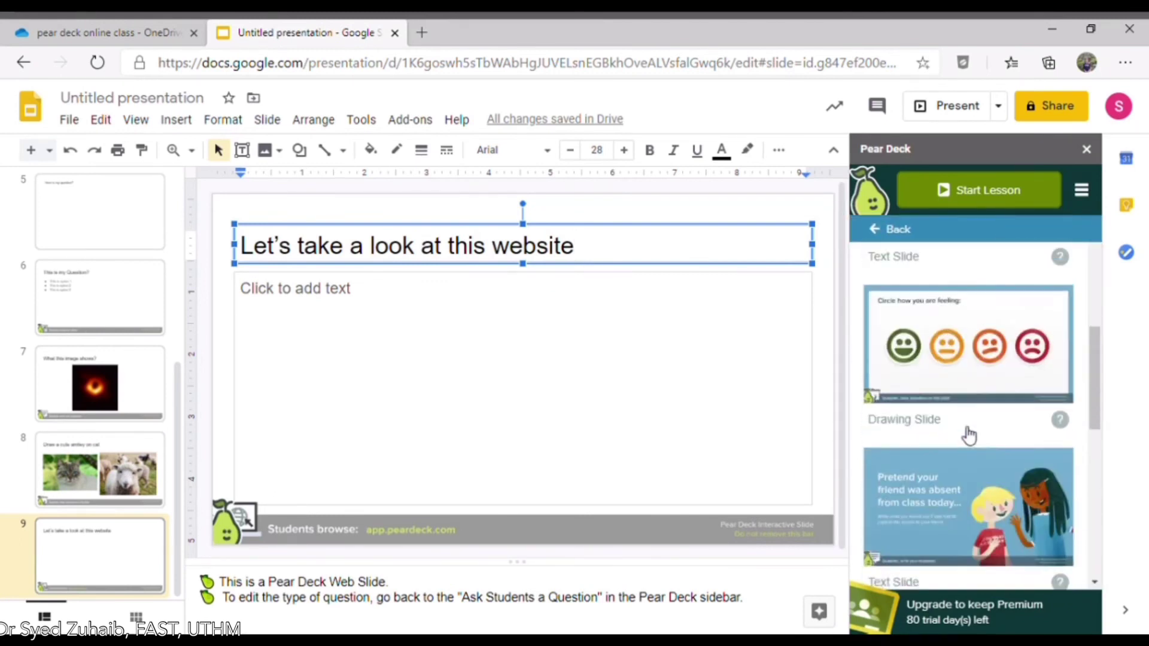
pyautogui.scroll(-6, 969, 436)
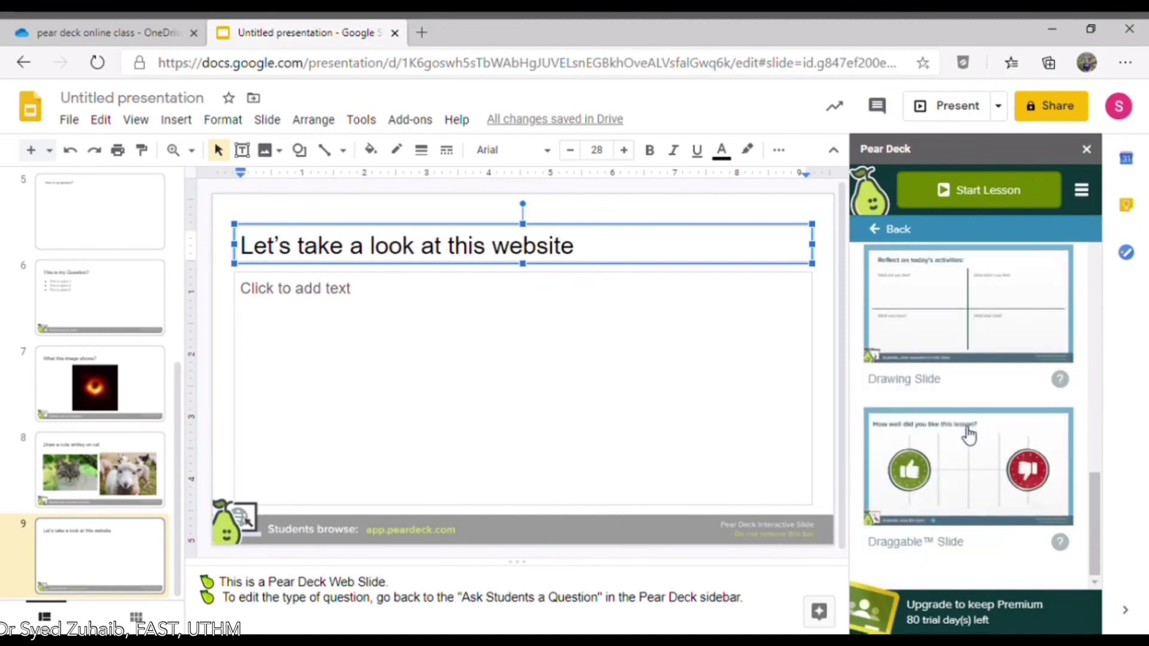
pyautogui.click(966, 469)
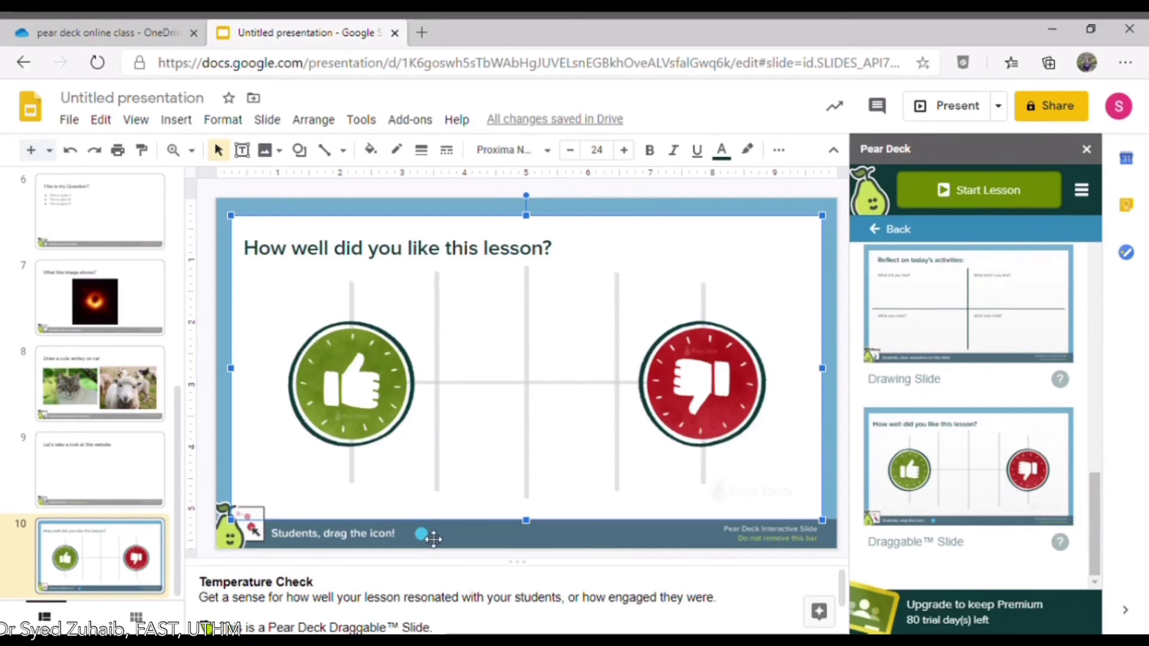
pyautogui.click(879, 230)
pyautogui.click(880, 228)
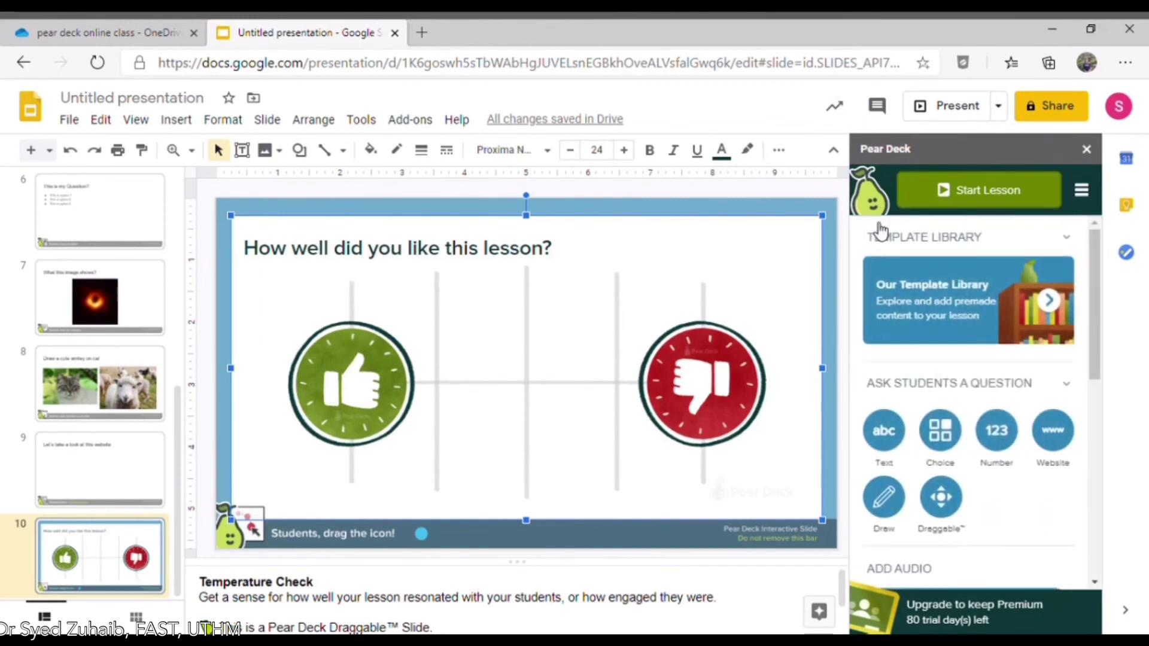
# Shrink slide 10's draggable dot, colour it yellow, and update the slide.
pyautogui.click(928, 496)
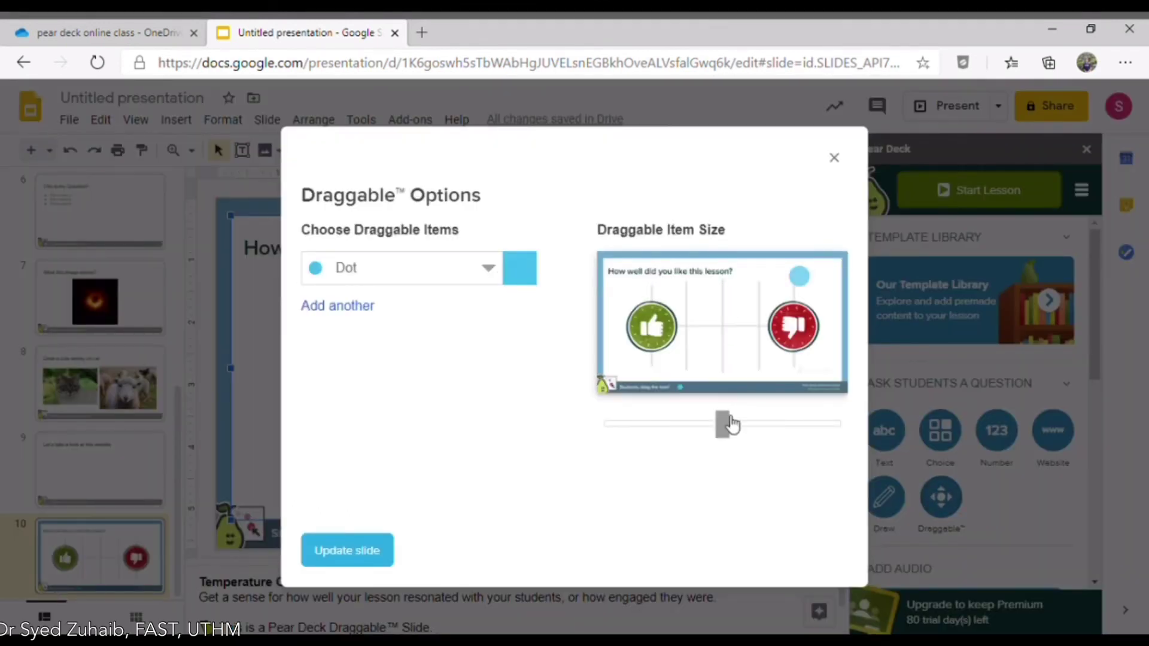
pyautogui.moveTo(727, 424); pyautogui.dragTo(640, 424)
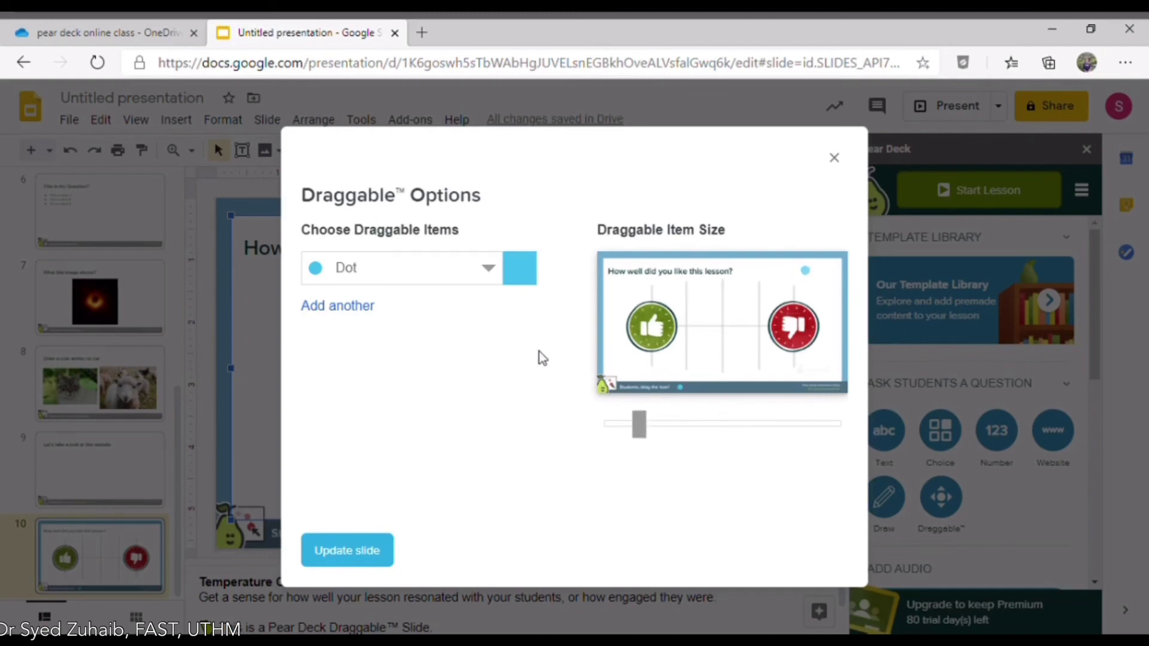
pyautogui.click(494, 282)
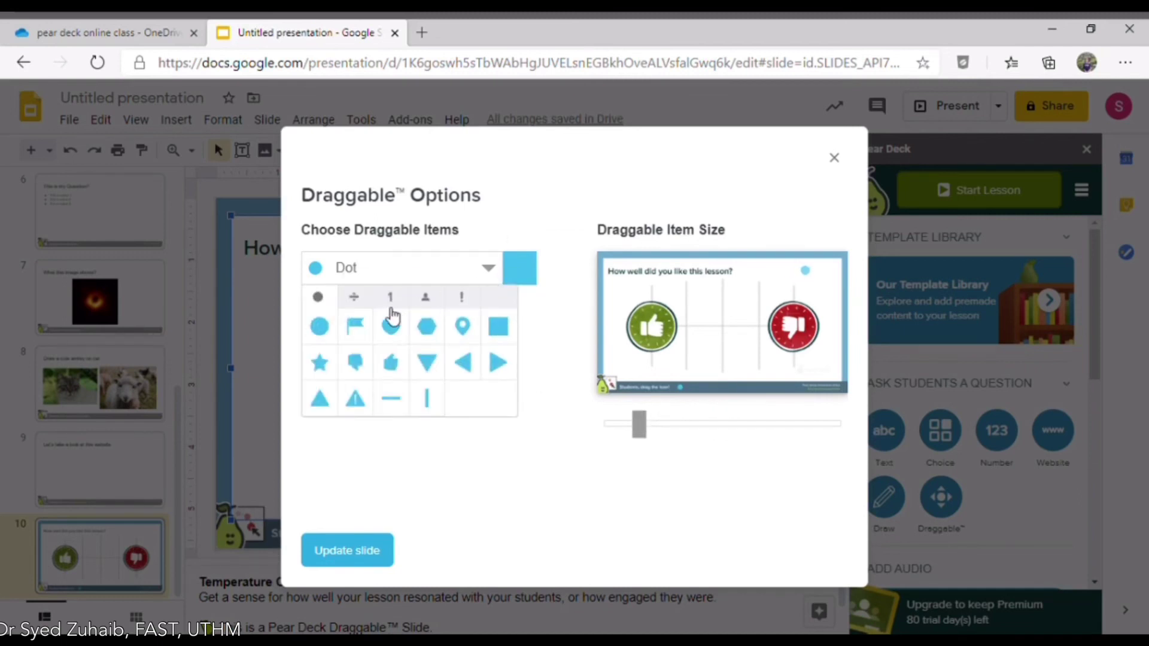
pyautogui.click(524, 269)
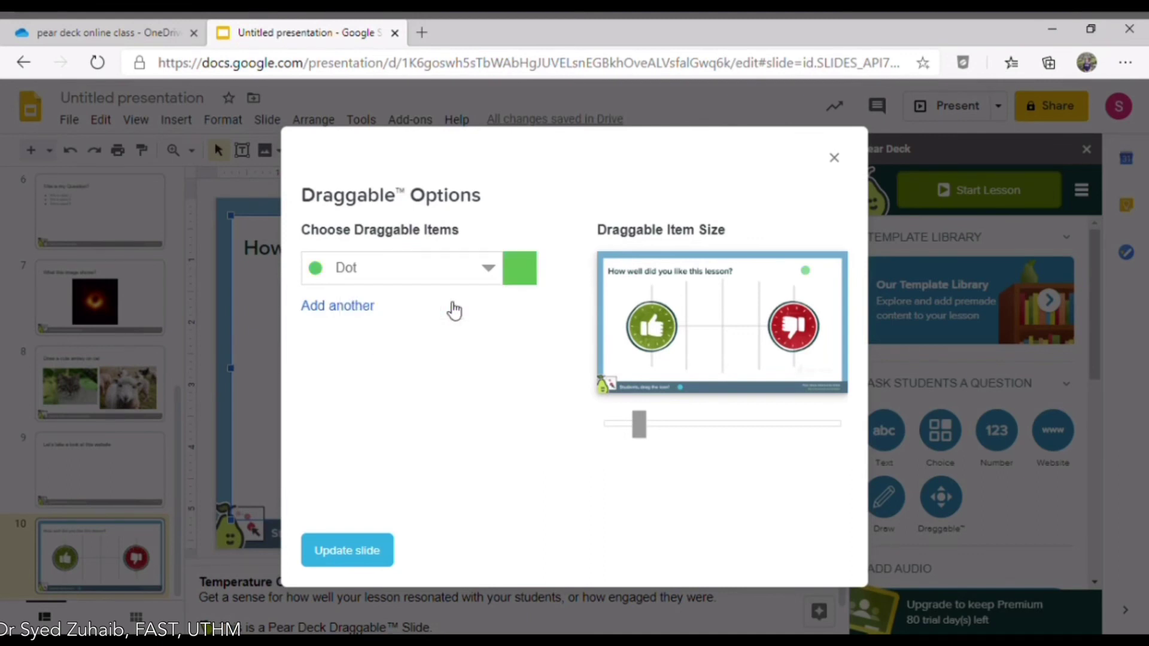
pyautogui.click(515, 285)
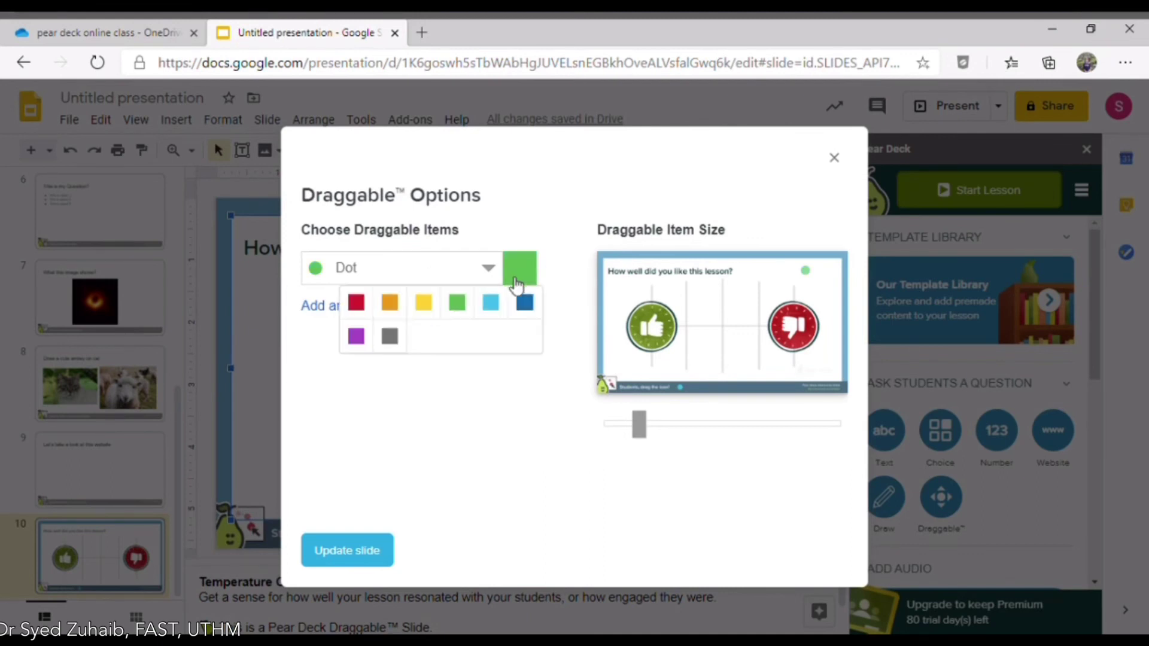
pyautogui.click(425, 303)
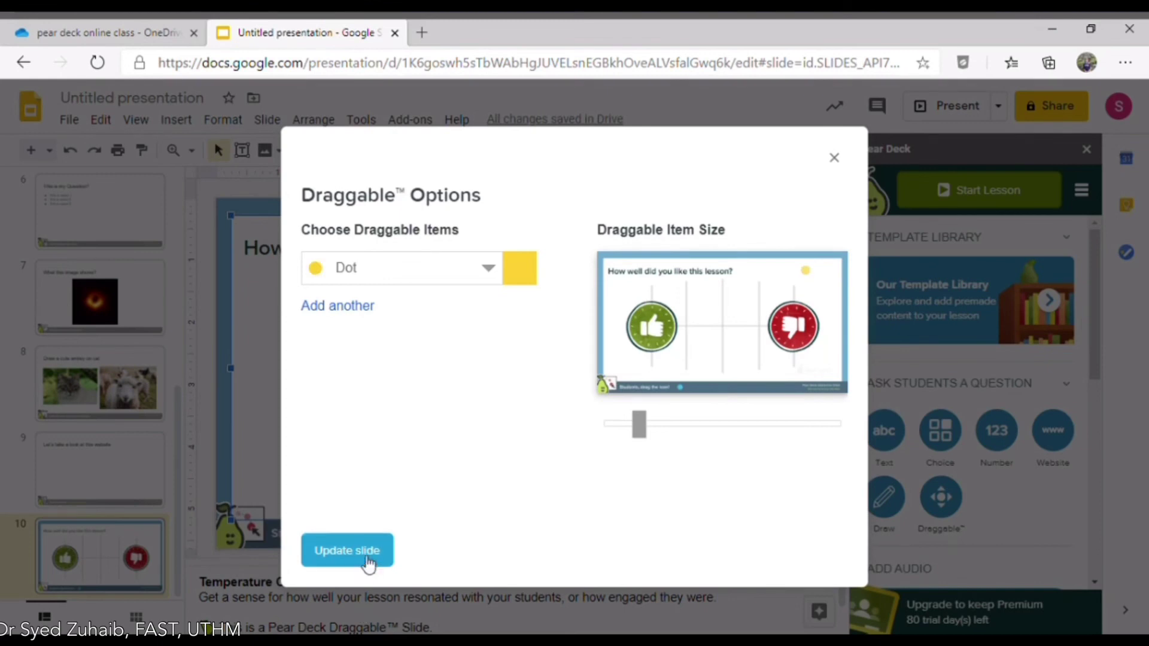
pyautogui.click(347, 551)
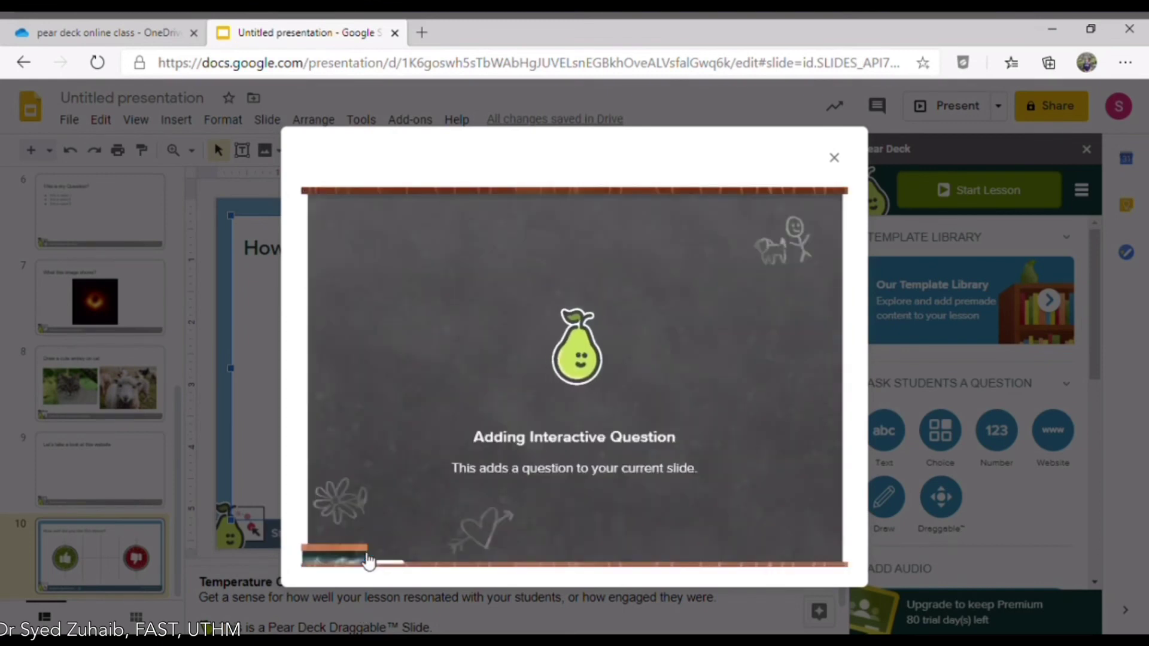